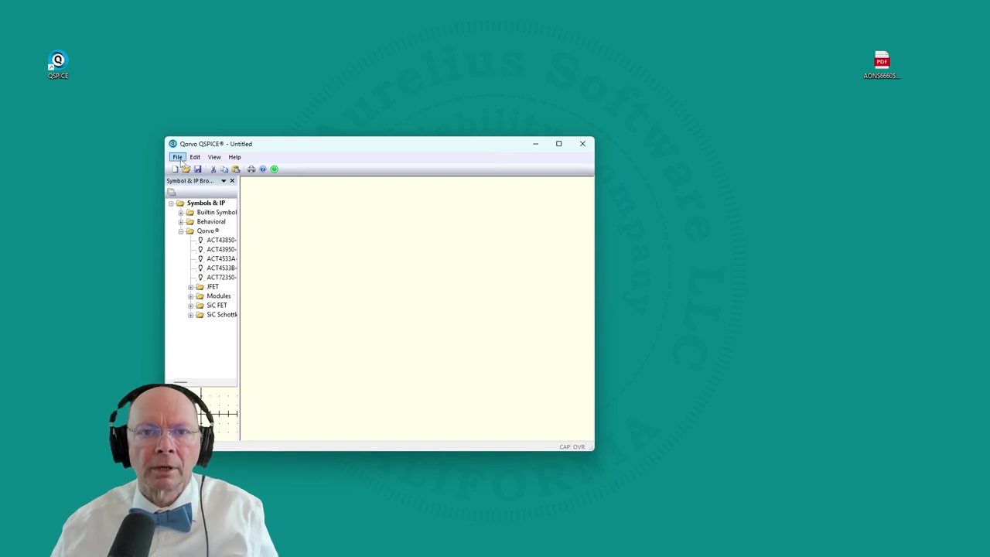
Launch the MOSFET Model Generator from the File menu and close the empty QSPICE schematic window
left_click(178, 157)
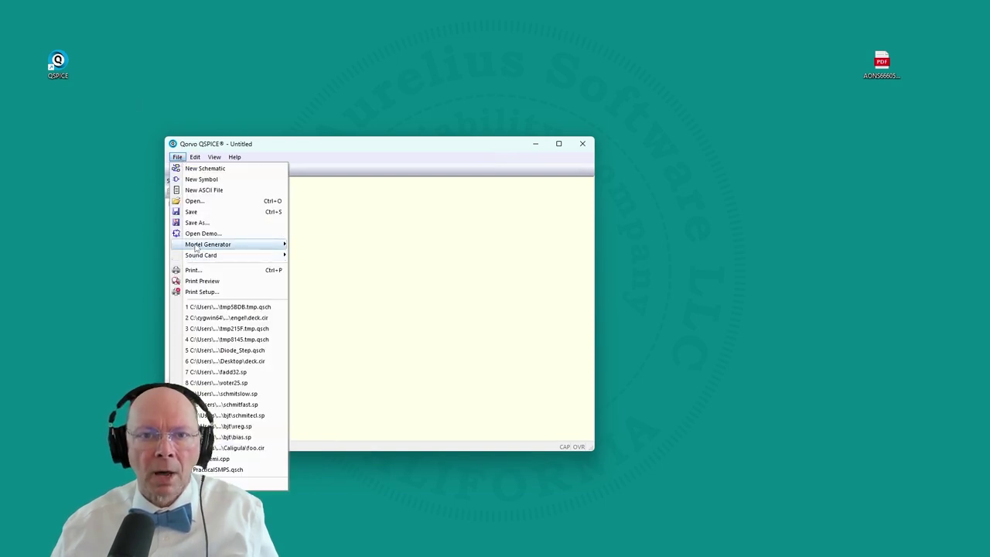
mouse_move(198, 246)
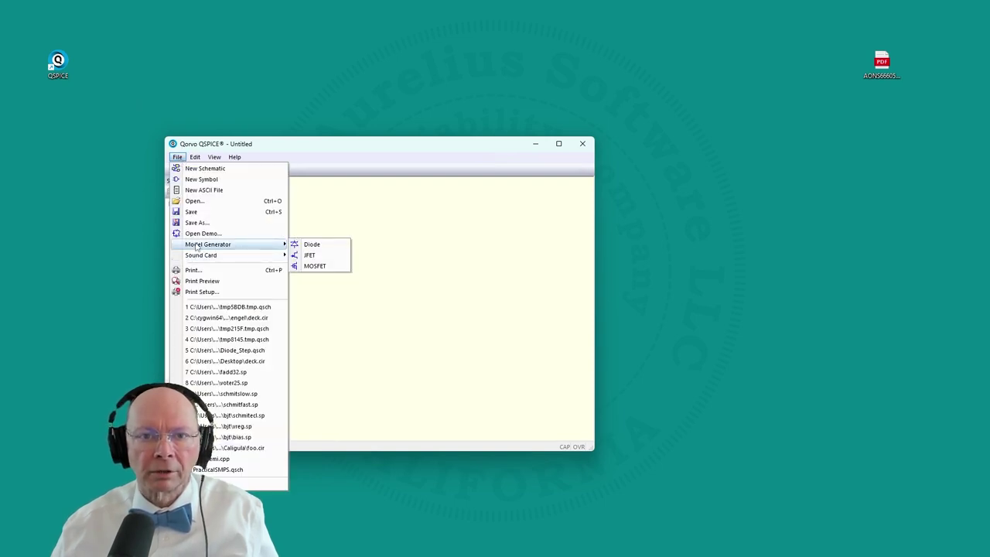
left_click(315, 266)
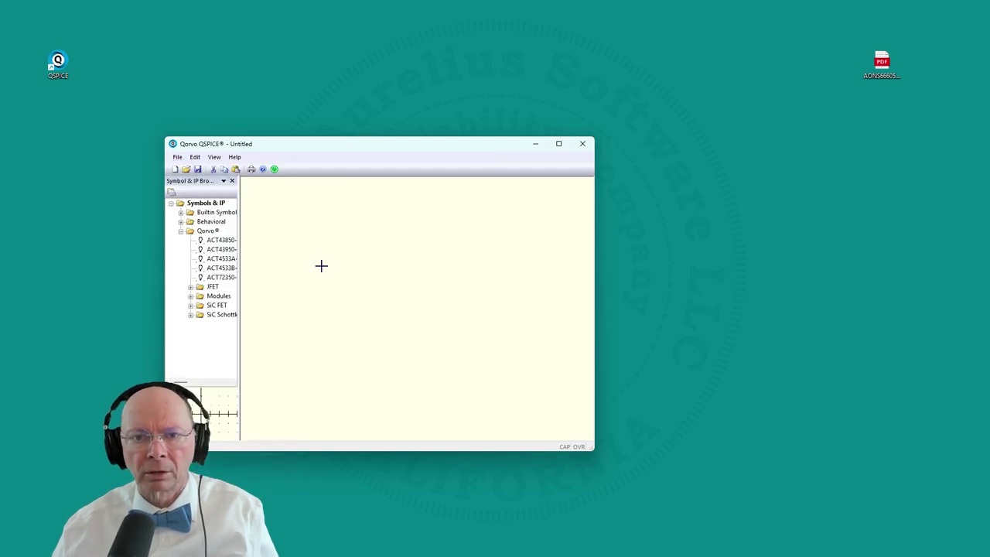
left_click_drag(482, 127, 292, 33)
left_click(582, 147)
left_click_drag(309, 35, 297, 83)
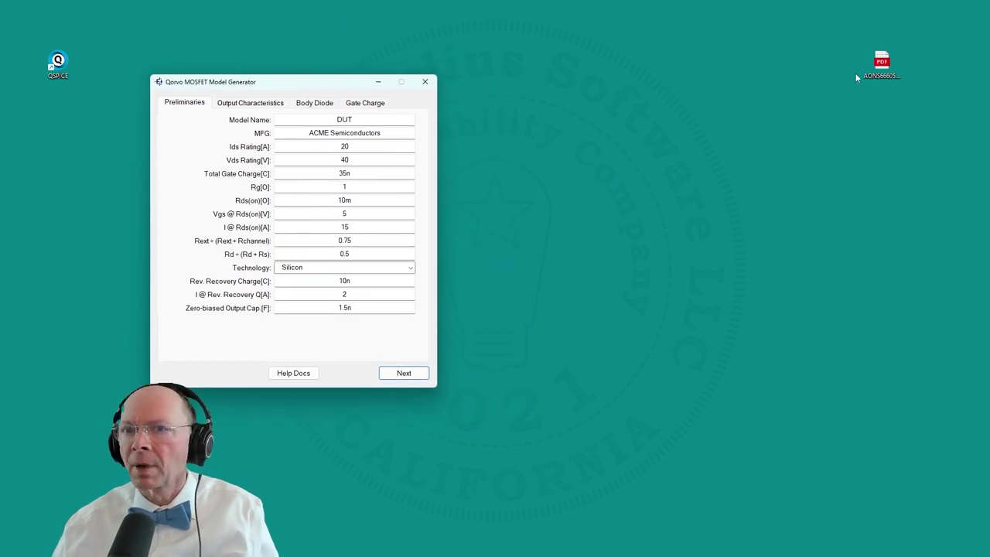
Open the AONS66605 datasheet beside the generator; set model name AONS66605 and manufacturer Alpha & Omega
double_click(882, 66)
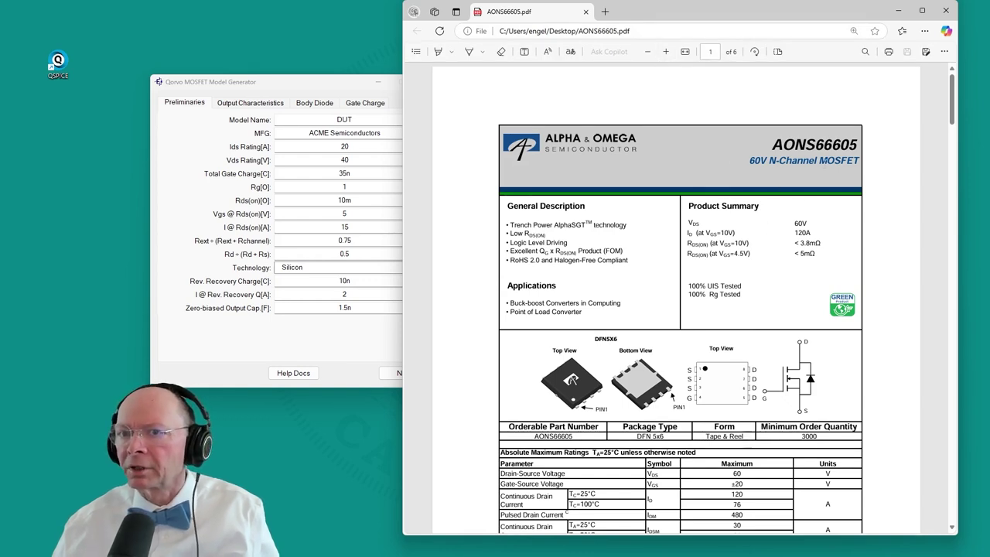
left_click_drag(349, 82, 278, 102)
double_click(280, 139)
type("AON")
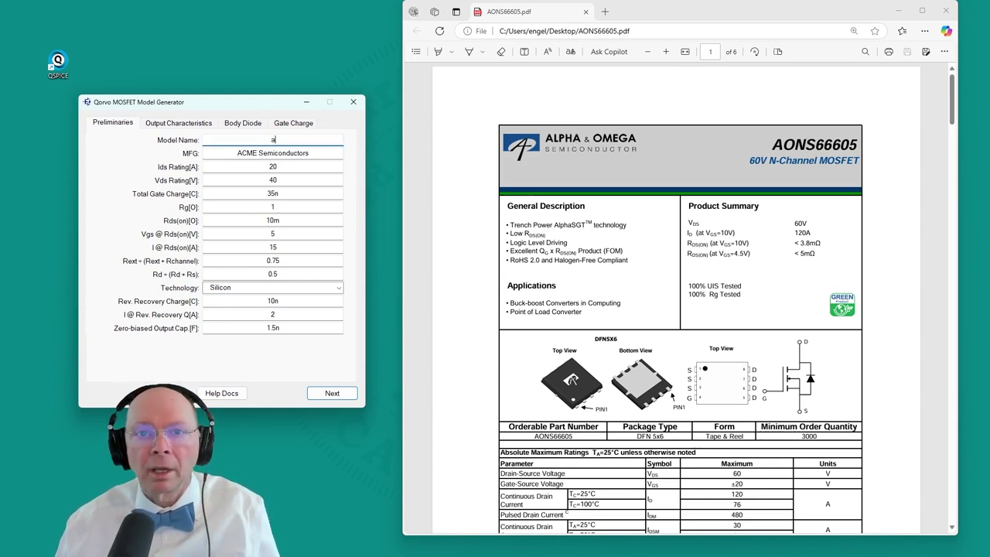
type("S66605")
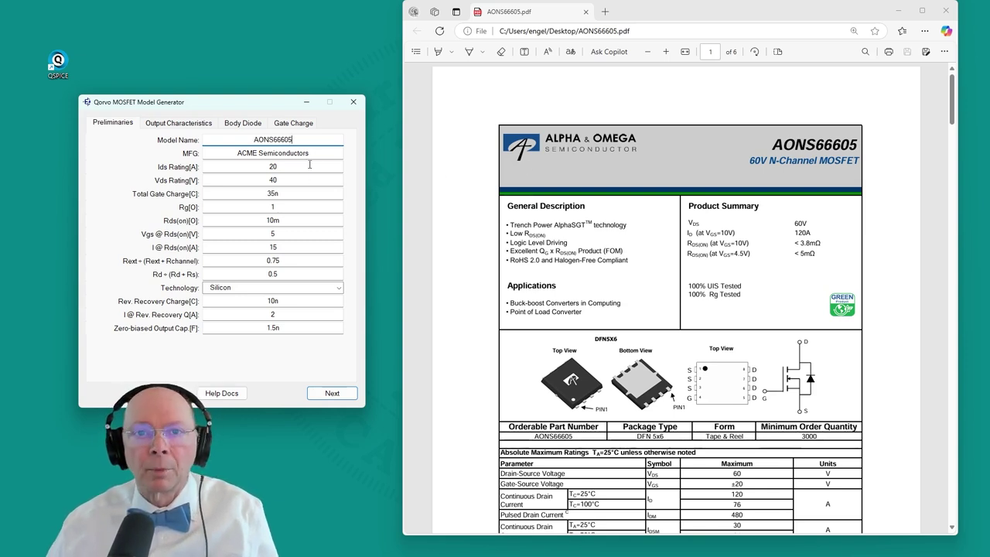
left_click_drag(310, 163, 242, 161)
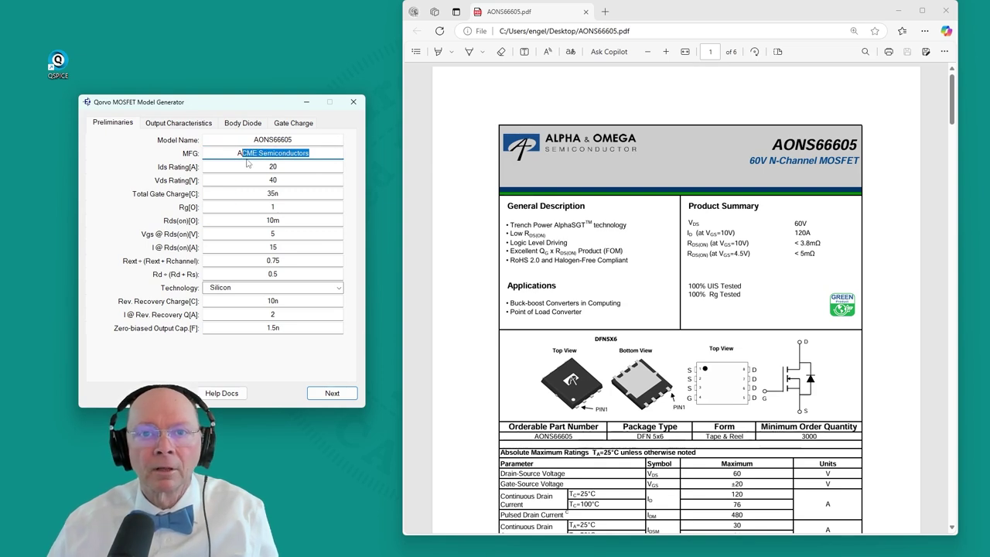
key("BackSpace")
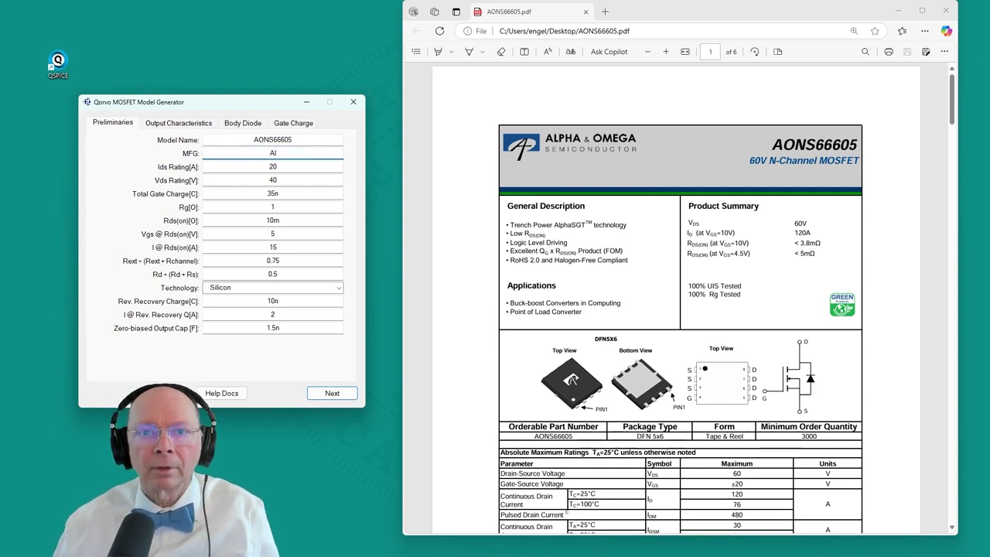
type("lpha ")
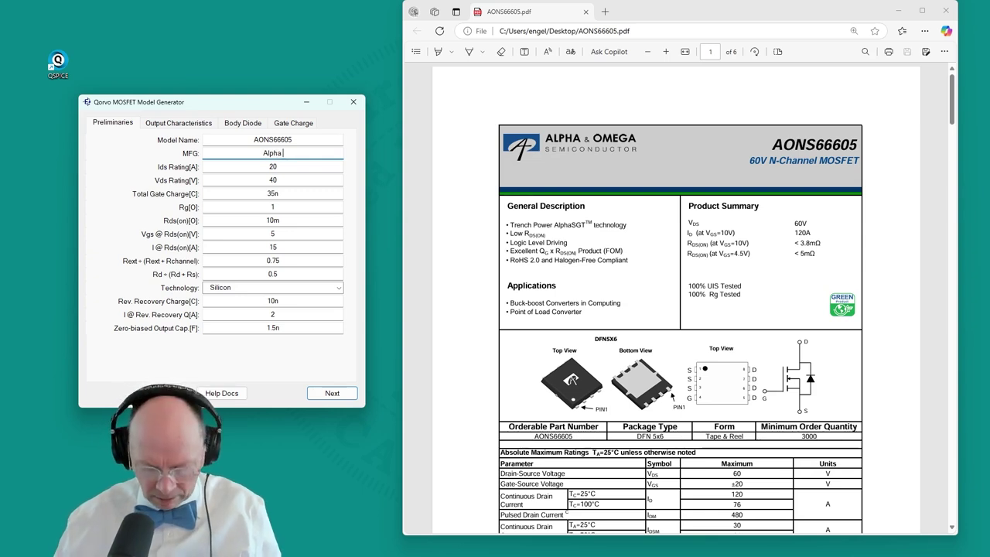
type("& Omega")
Set the Ids rating to 120 and the Vds rating to 60
left_click(280, 169)
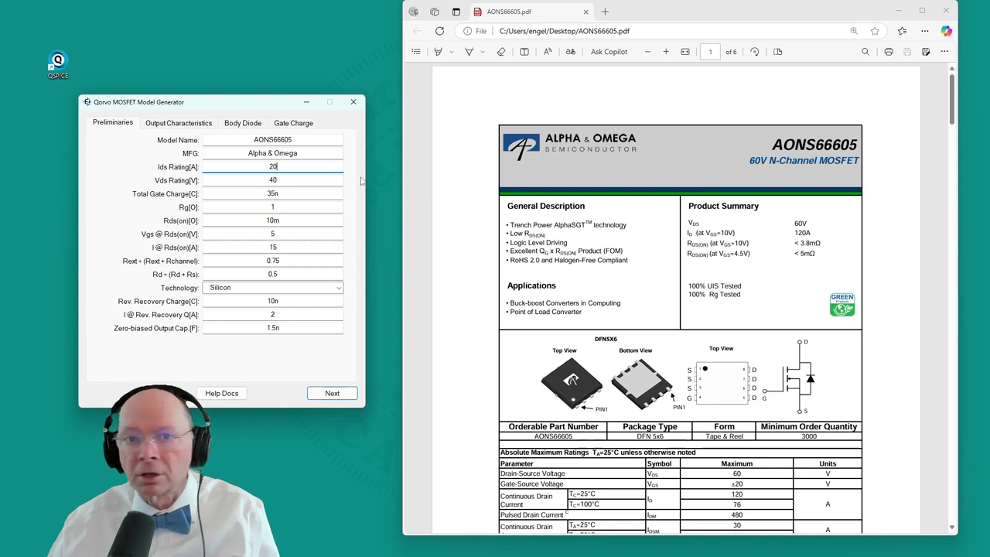
left_click(270, 167)
type("1")
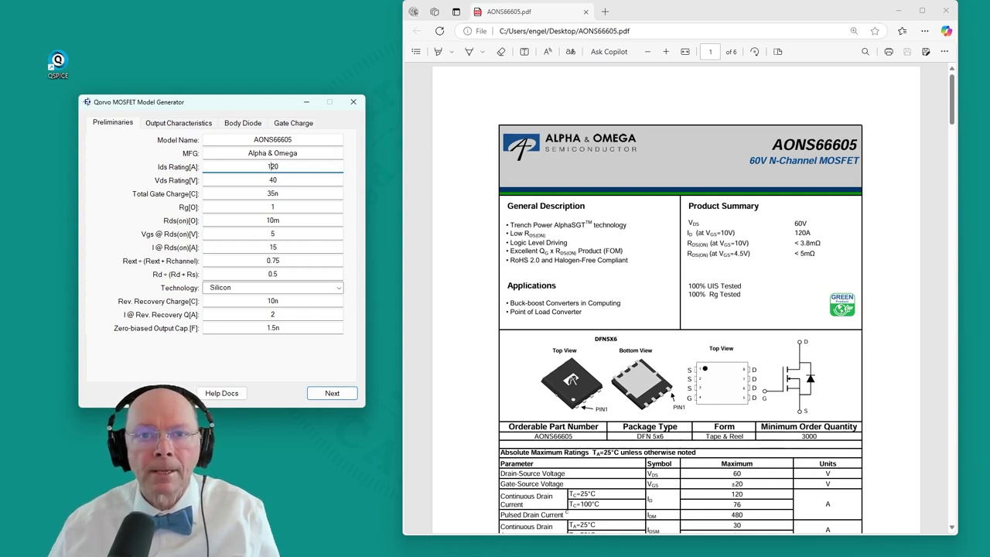
left_click(268, 180)
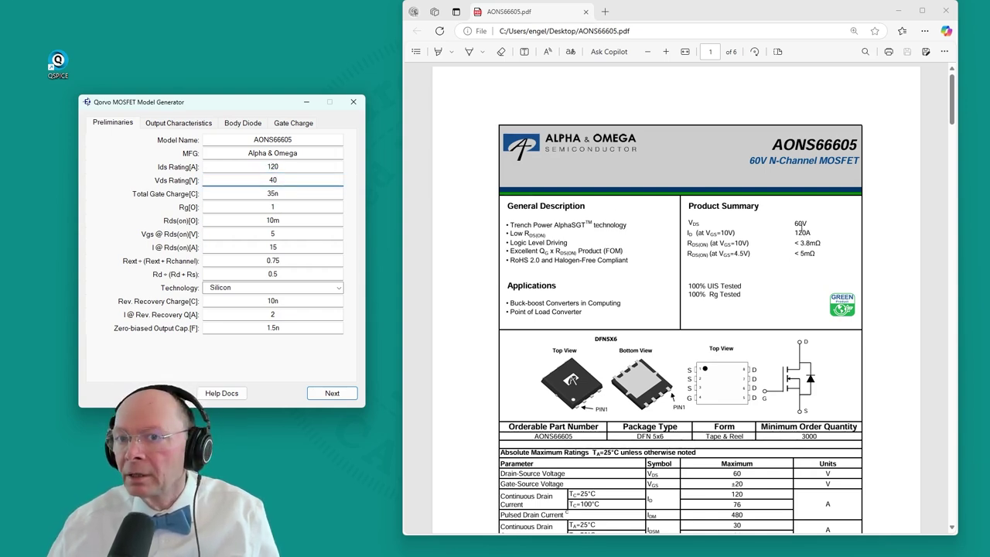
scroll(802, 223, "up", 3, "ctrl")
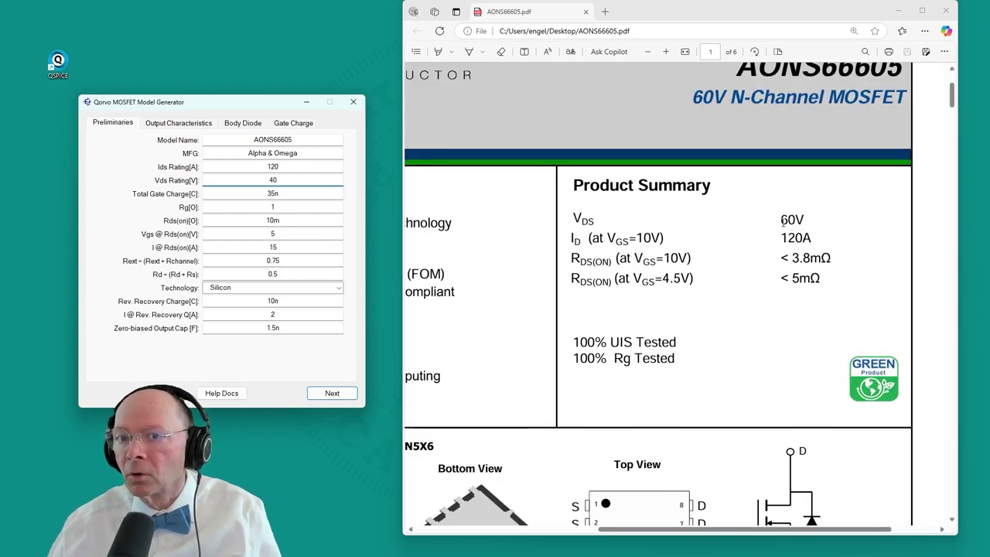
double_click(273, 179)
type("60")
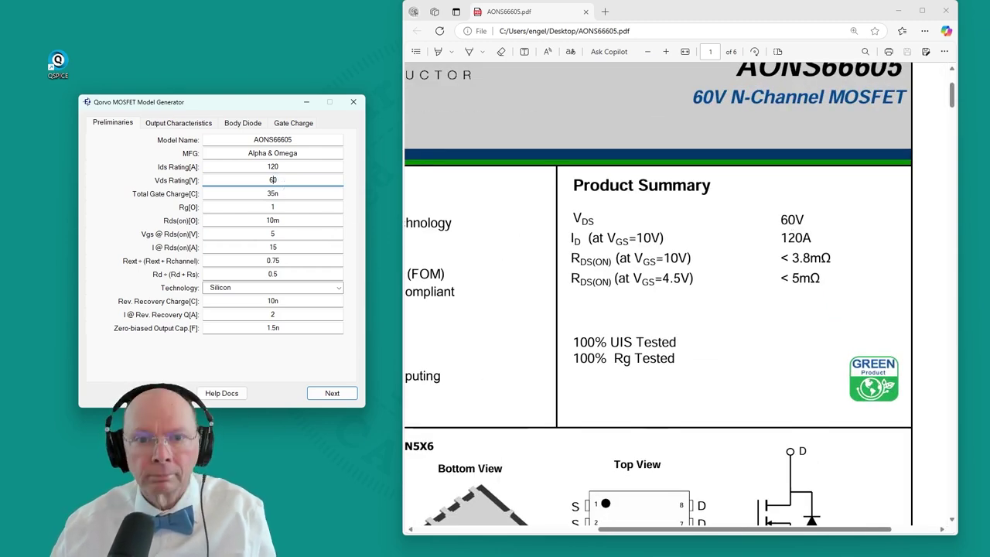
Change the Total Gate Charge from 35n to 20n, checked against the datasheet
left_click(293, 193)
left_click_drag(239, 98, 198, 47)
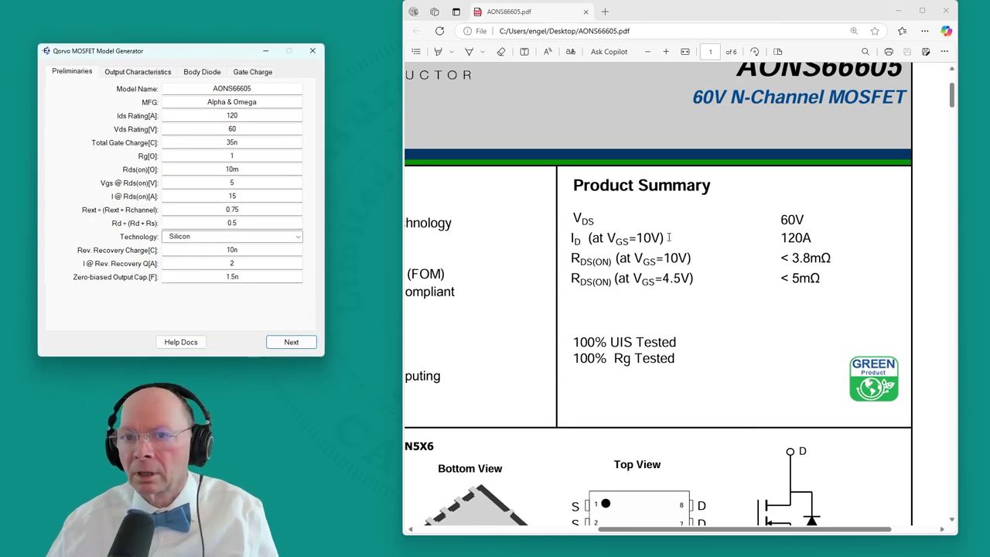
scroll(670, 237, "down", 2, "ctrl")
scroll(670, 237, "down", 1, "ctrl")
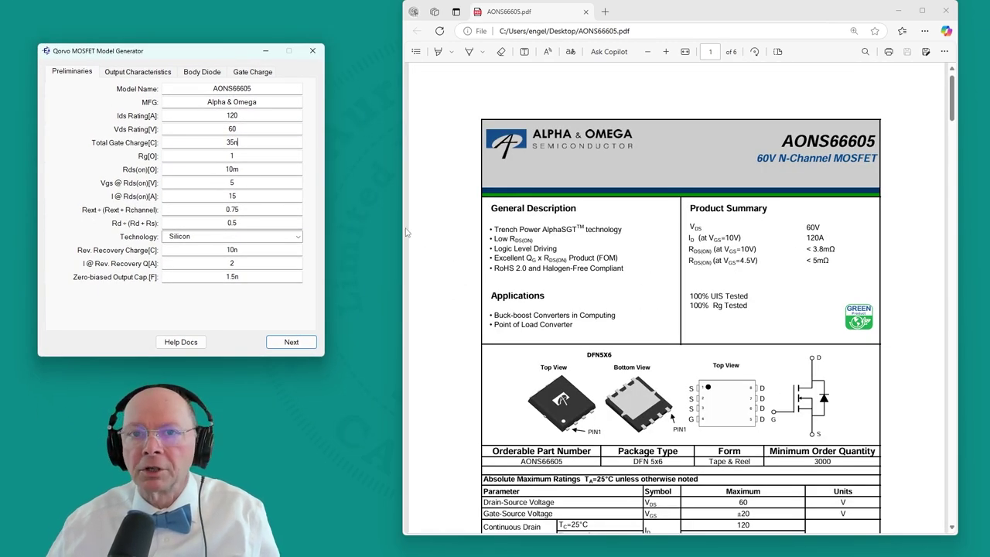
left_click_drag(399, 238, 358, 238)
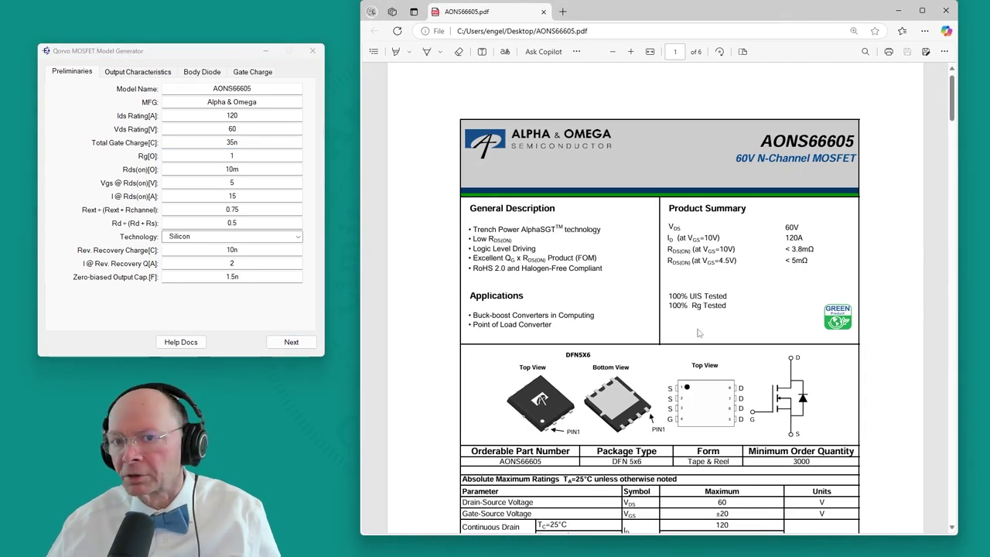
scroll(699, 338, "down", 2)
scroll(699, 338, "down", 10)
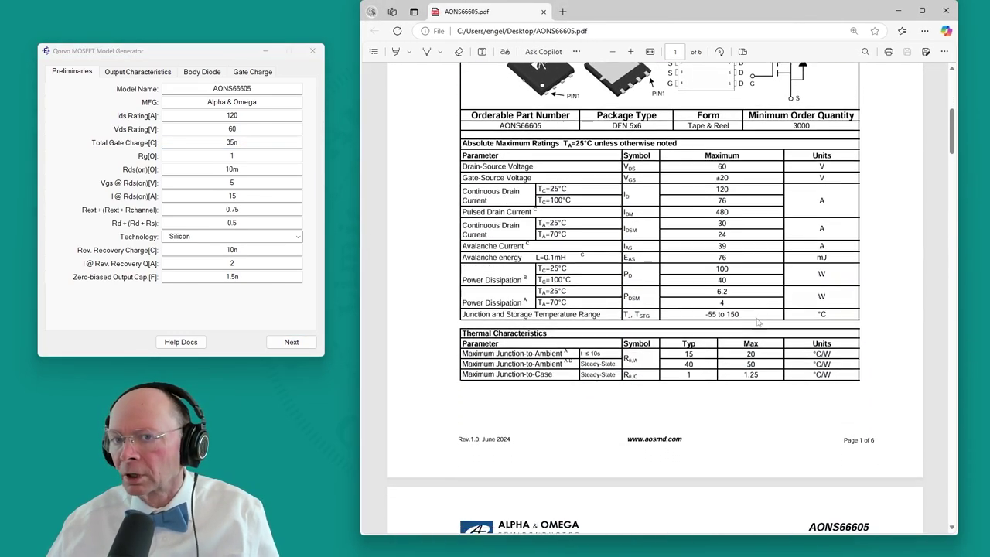
scroll(757, 326, "down", 9)
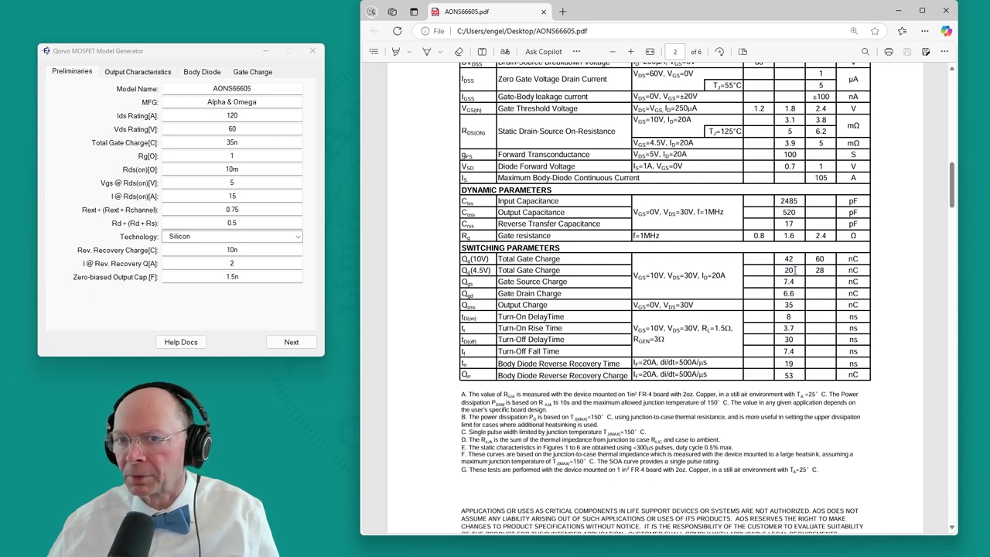
left_click(235, 144)
key("BackSpace")
key("BackSpace")
type("20n")
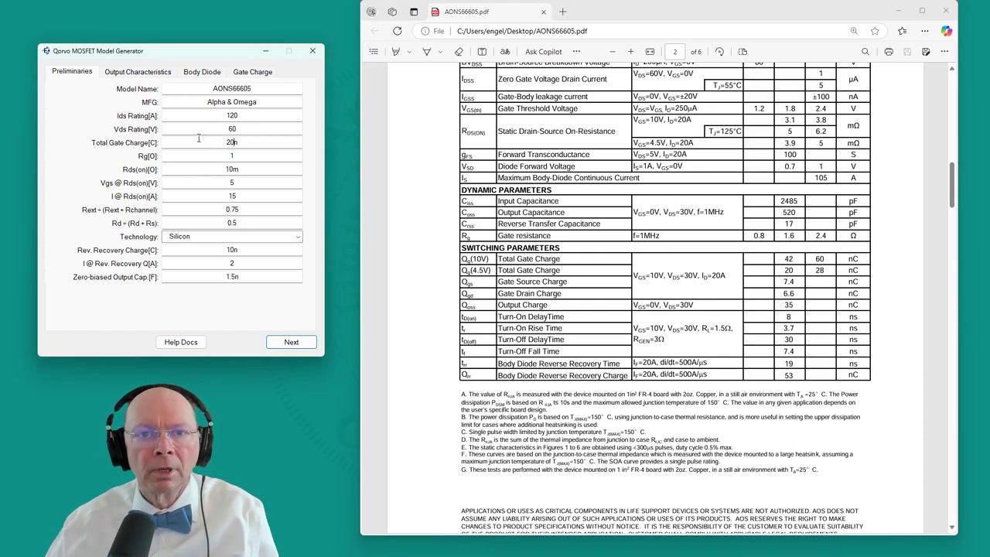
Find the datasheet's typical gate resistance of 1.6 Ω and return to the Rg field
left_click(235, 155)
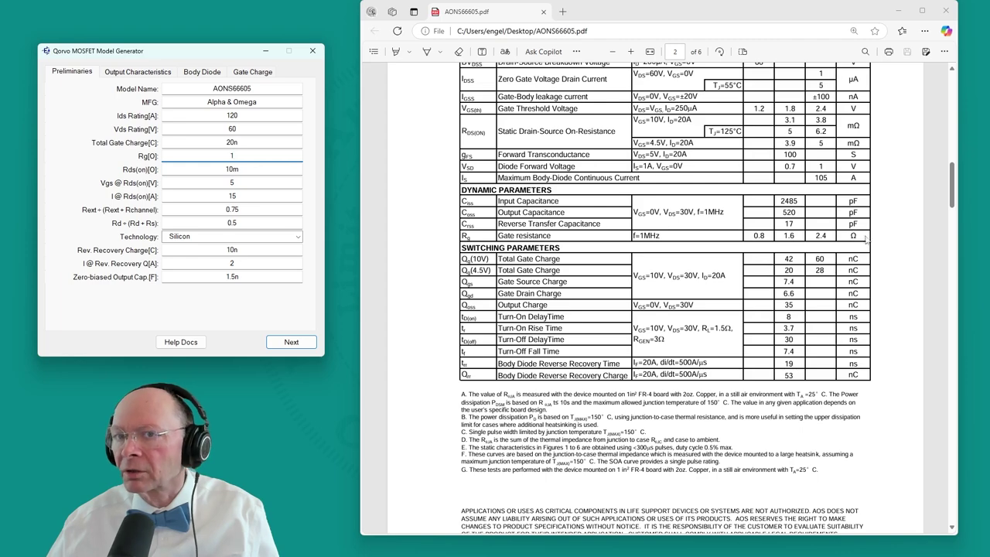
scroll(851, 232, "up", 1)
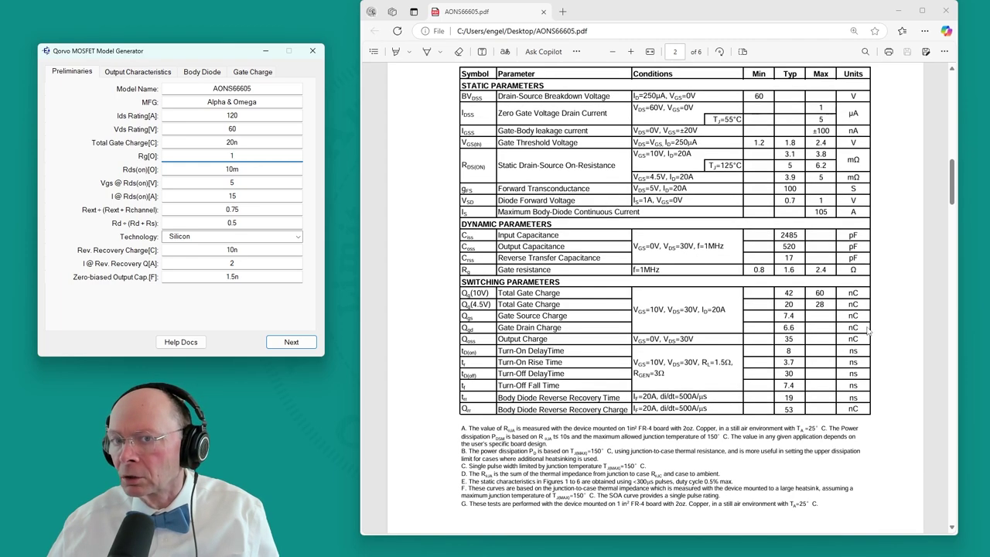
scroll(869, 331, "up", 4)
scroll(870, 308, "down", 2)
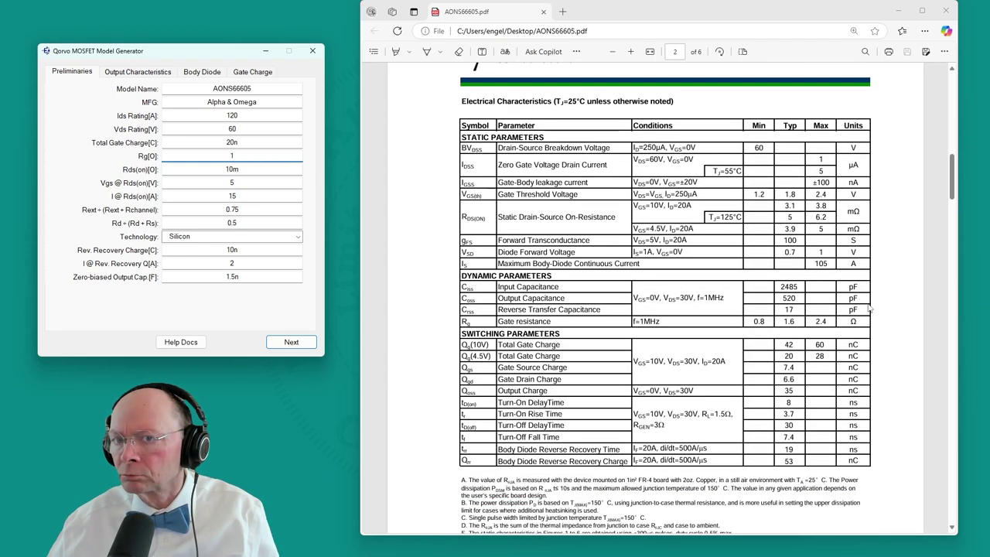
left_click_drag(798, 322, 788, 322)
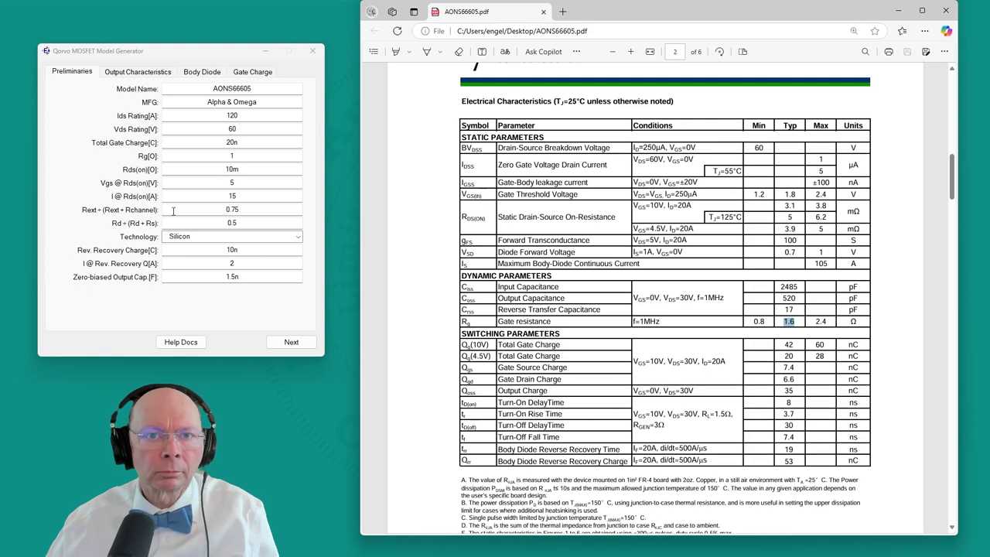
left_click(252, 158)
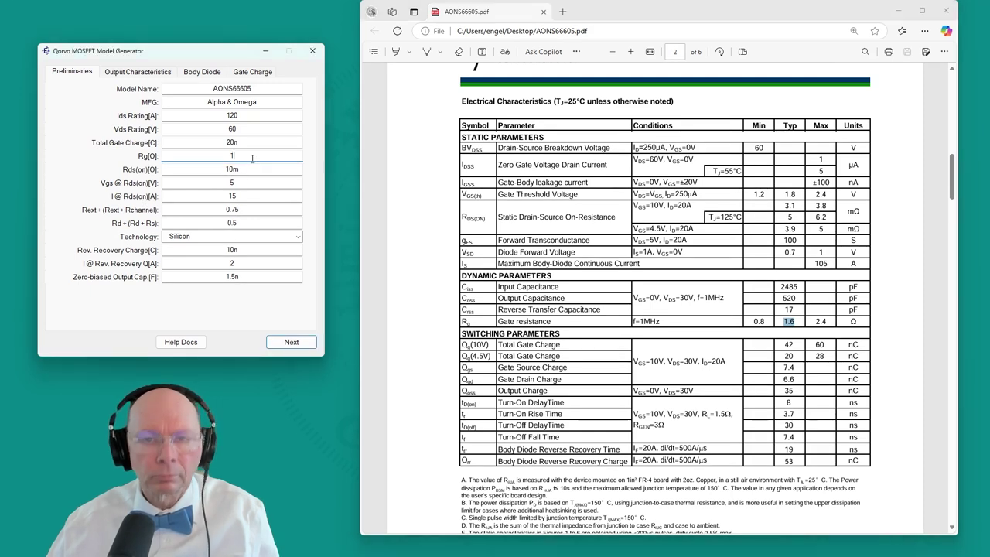
Complete Rg as 1.6 Ω and replace Rds(on) with 3.9m from the datasheet
type(".6")
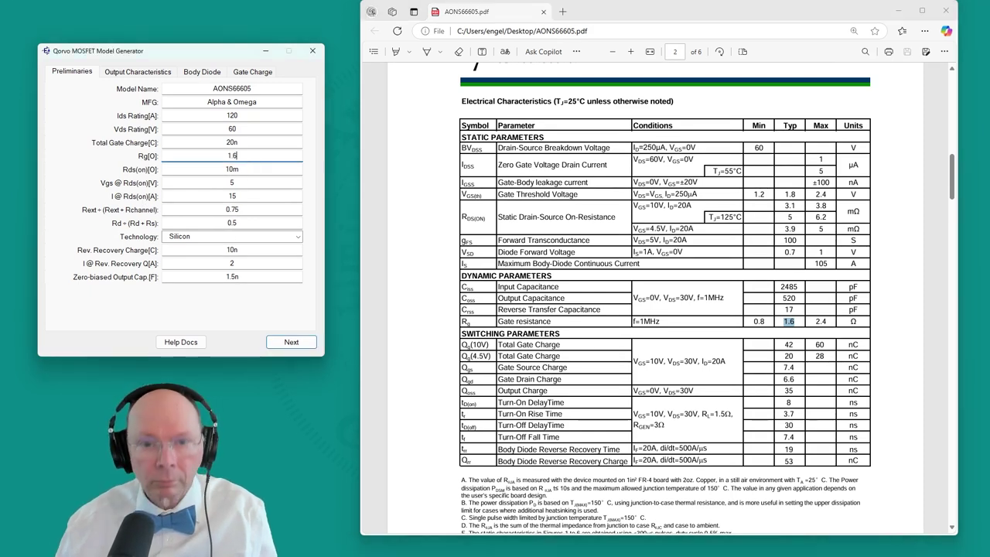
left_click(259, 171)
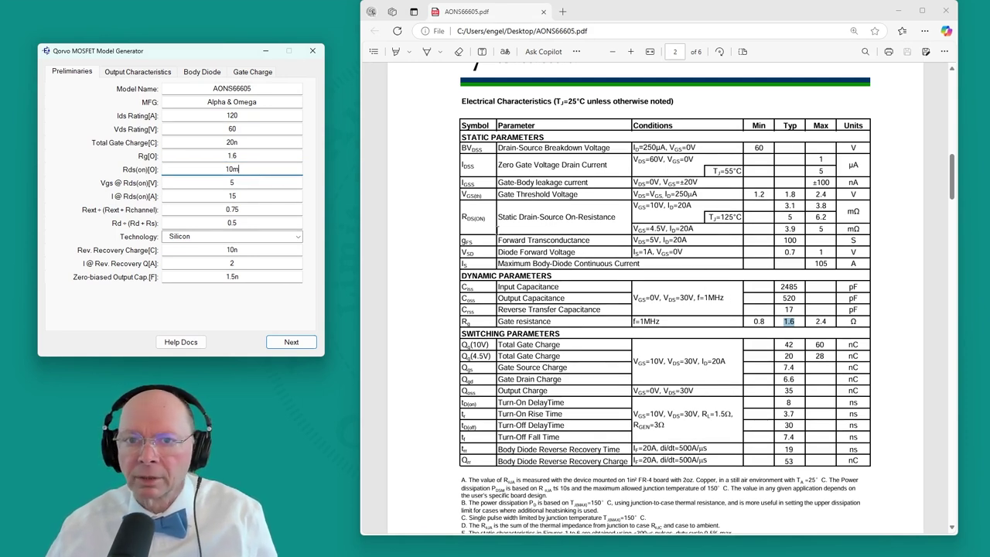
scroll(542, 333, "up", 2)
scroll(546, 329, "up", 4)
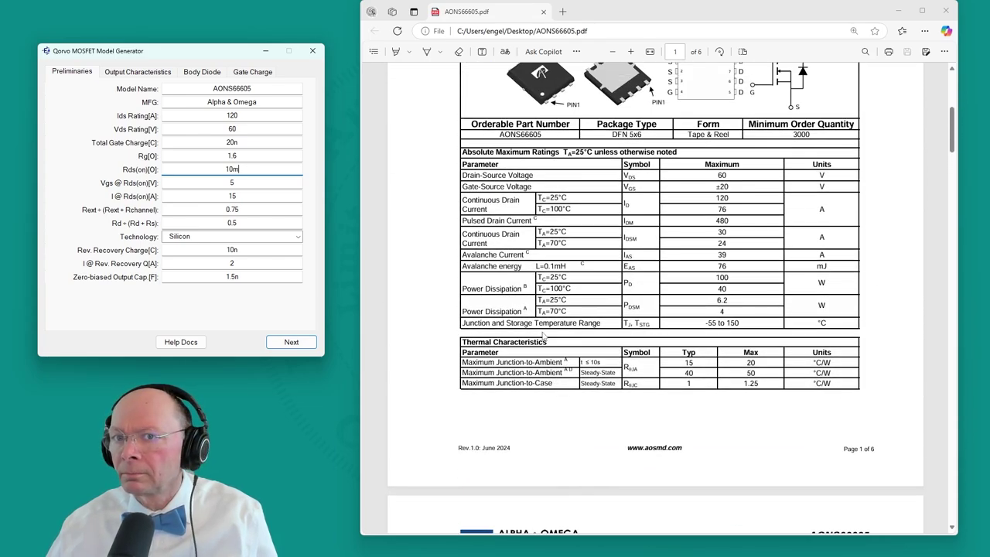
scroll(560, 324, "down", 5)
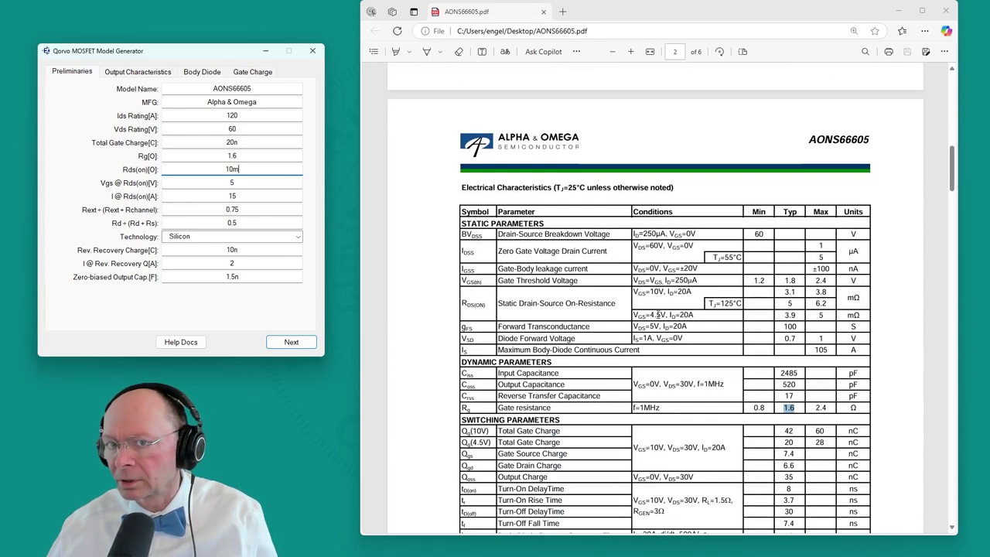
scroll(677, 342, "down", 6)
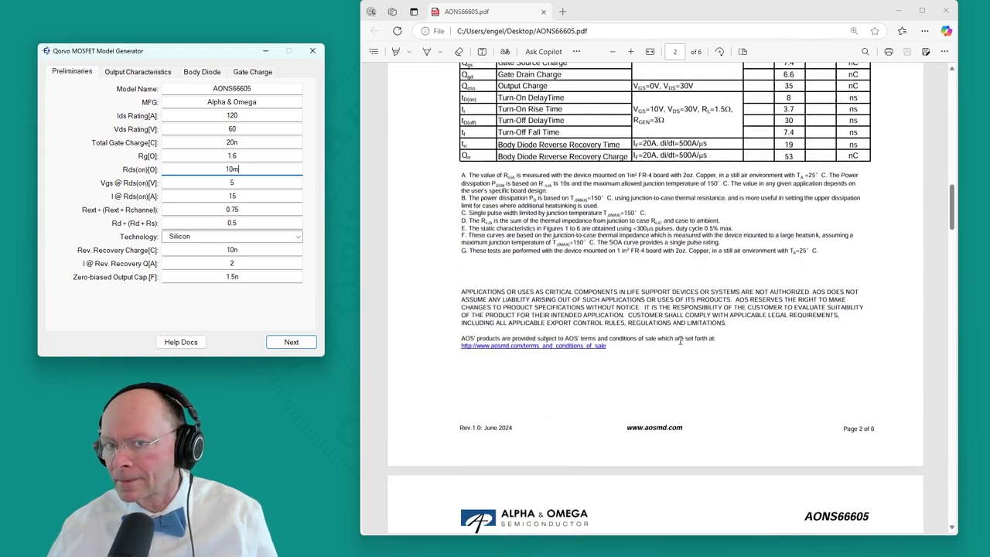
left_click_drag(954, 232, 954, 188)
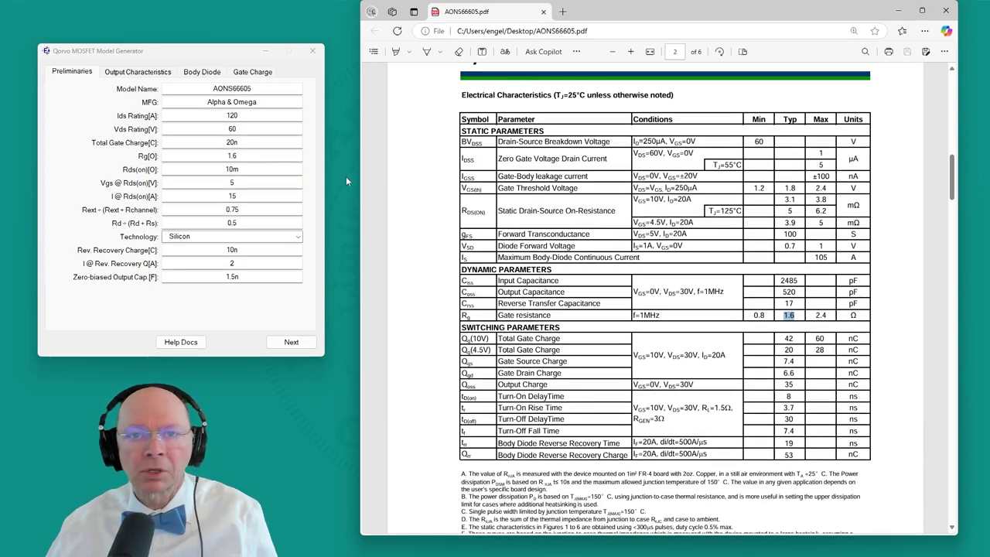
left_click_drag(235, 168, 227, 167)
type("3.9m")
Set the Rds(on) test conditions to Vgs 4.5 V and 20 A
left_click(230, 182)
type("4.")
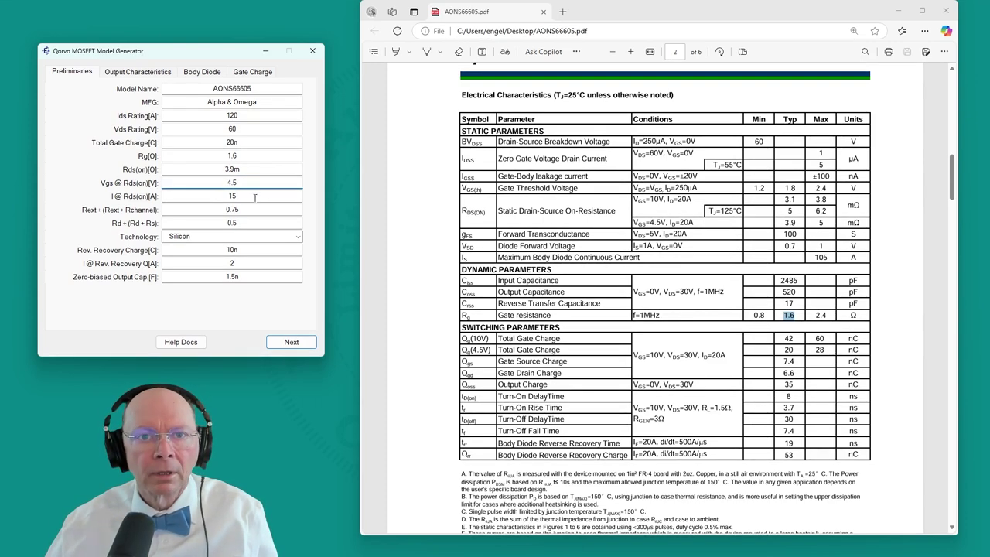
double_click(252, 198)
type("20")
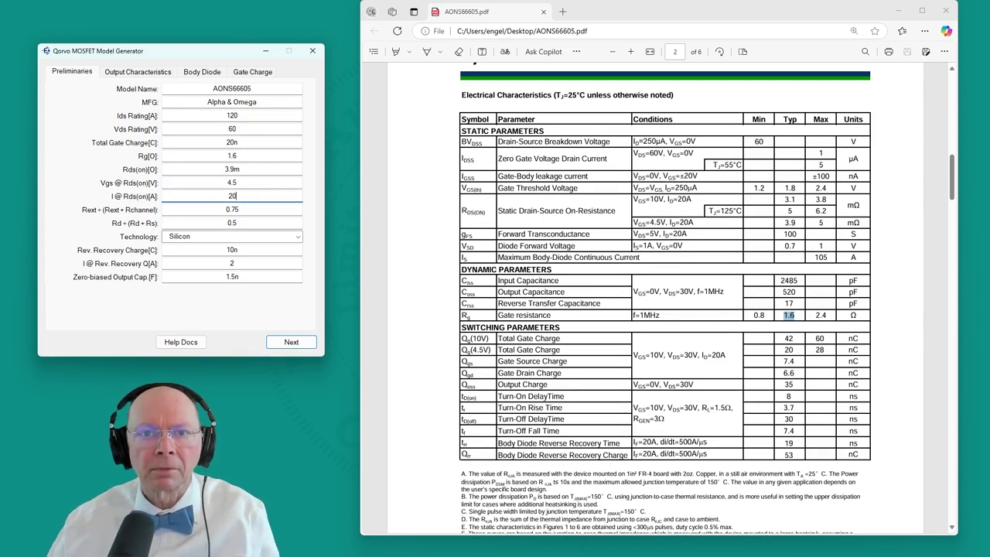
double_click(255, 209)
left_click(251, 223)
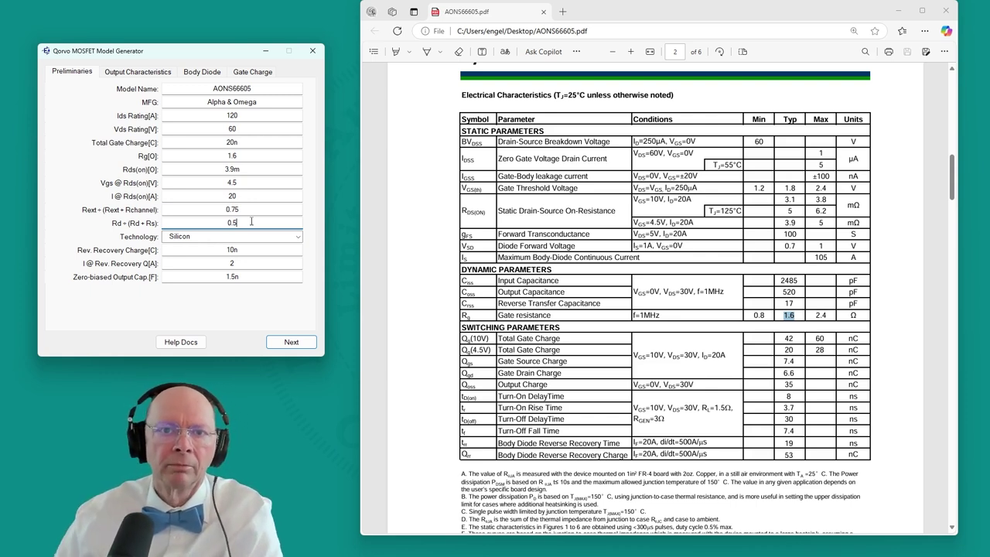
left_click(256, 209)
key("BackSpace")
key("BackSpace")
key("BackSpace")
type(".8")
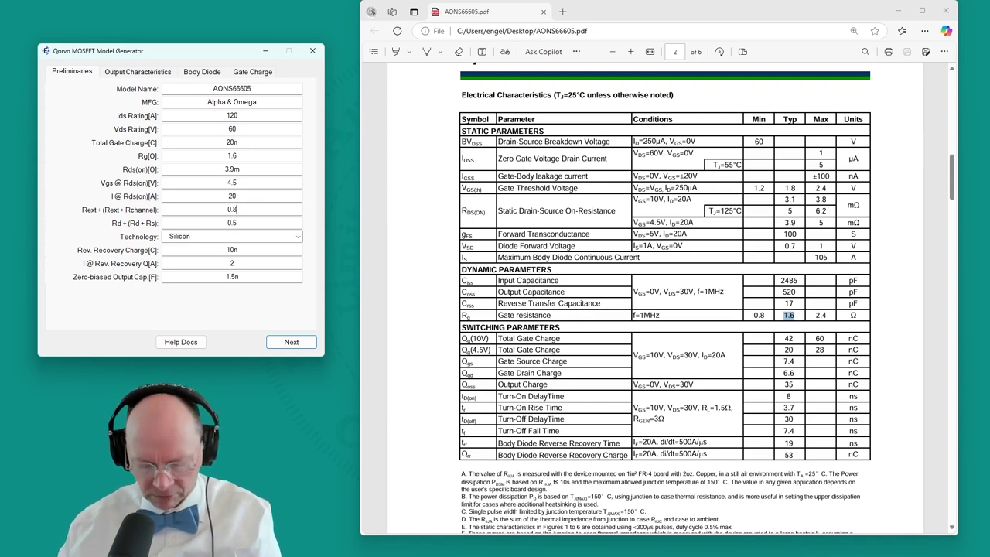
key("BackSpace")
type("75")
left_click(256, 222)
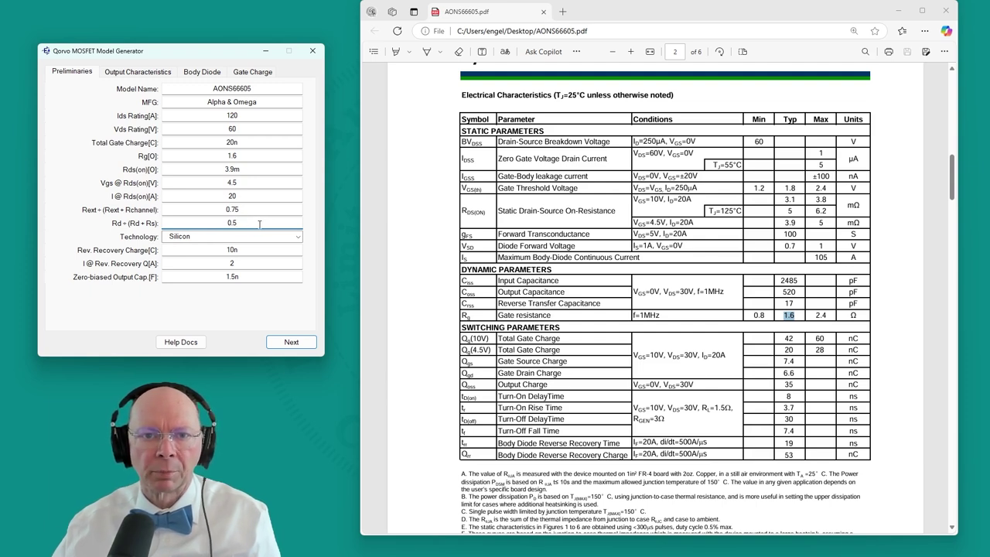
Keep Silicon as the device technology
left_click(260, 239)
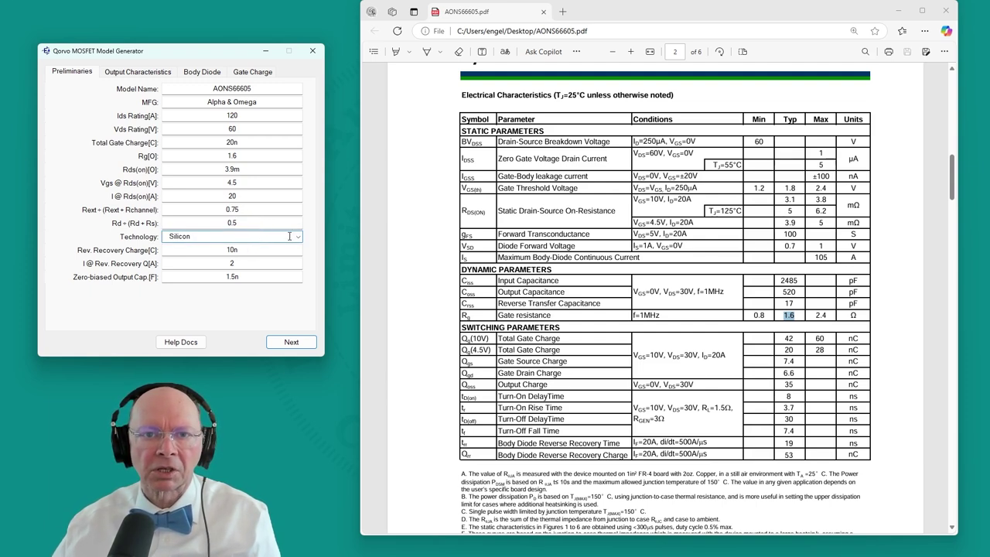
left_click(298, 237)
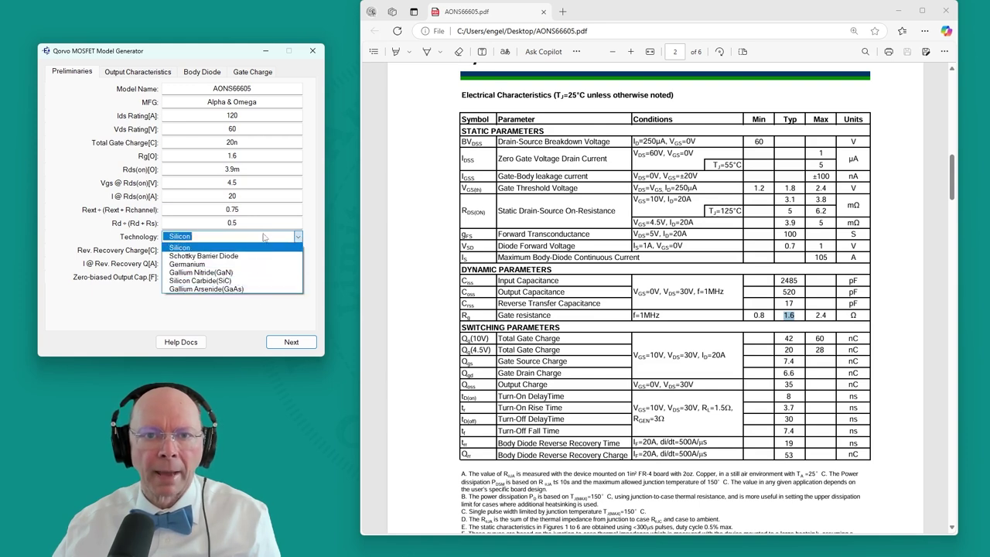
left_click(311, 242)
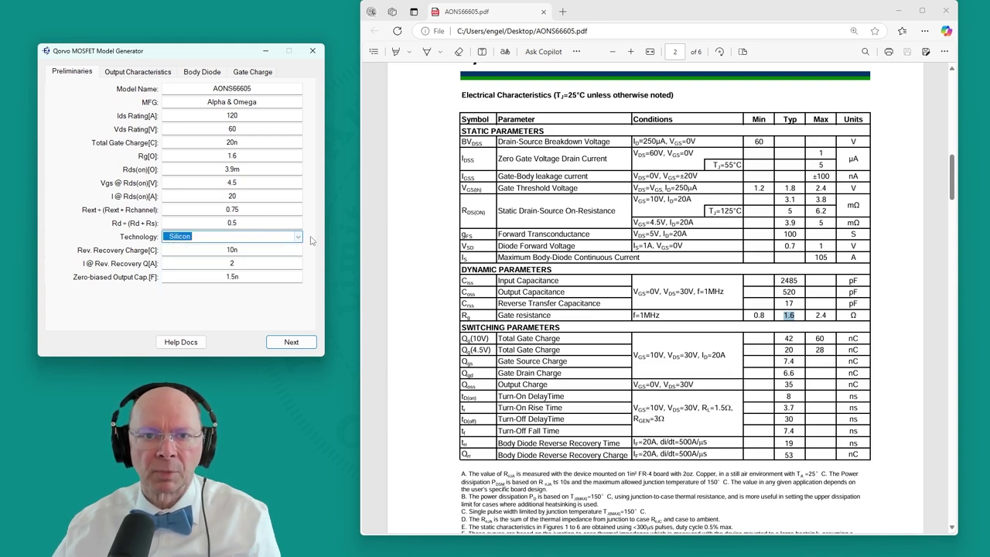
key("End")
Enter the datasheet's reverse recovery charge of 53n at a 20 A test current
left_click(264, 253)
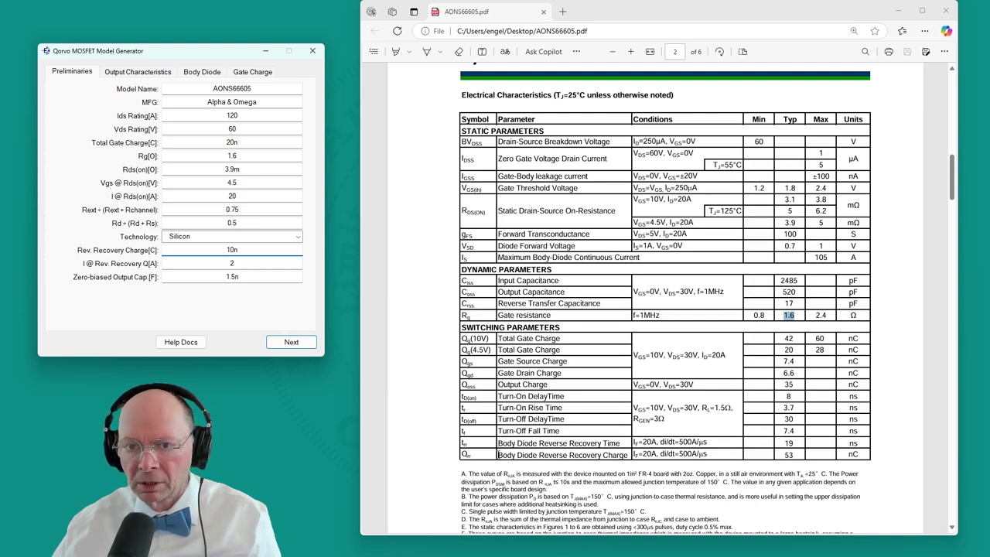
left_click_drag(498, 455, 628, 454)
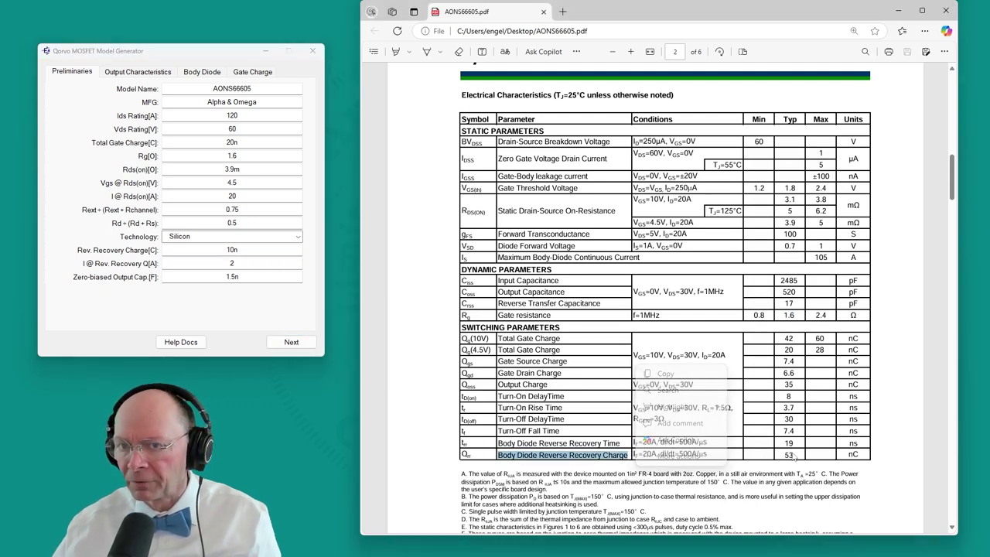
left_click(251, 265)
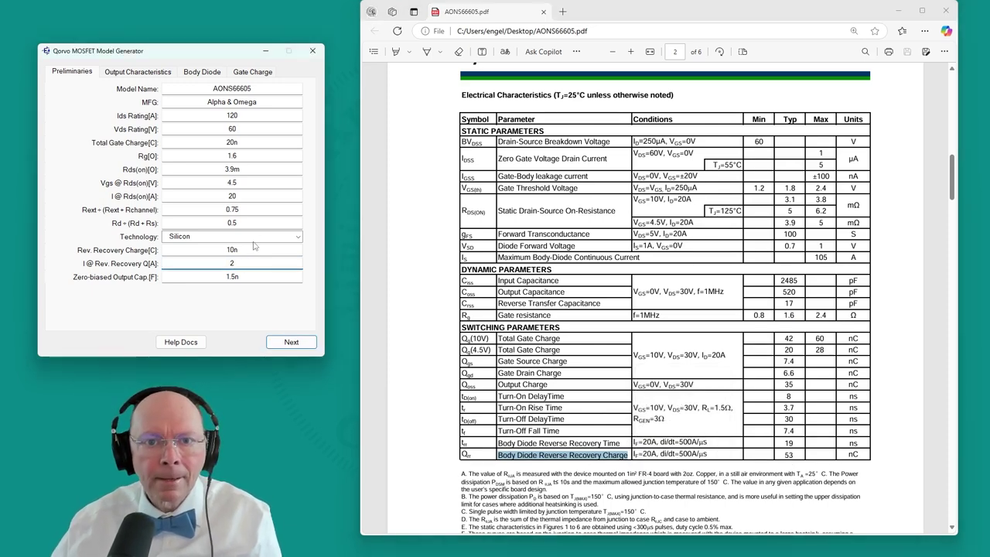
left_click(250, 250)
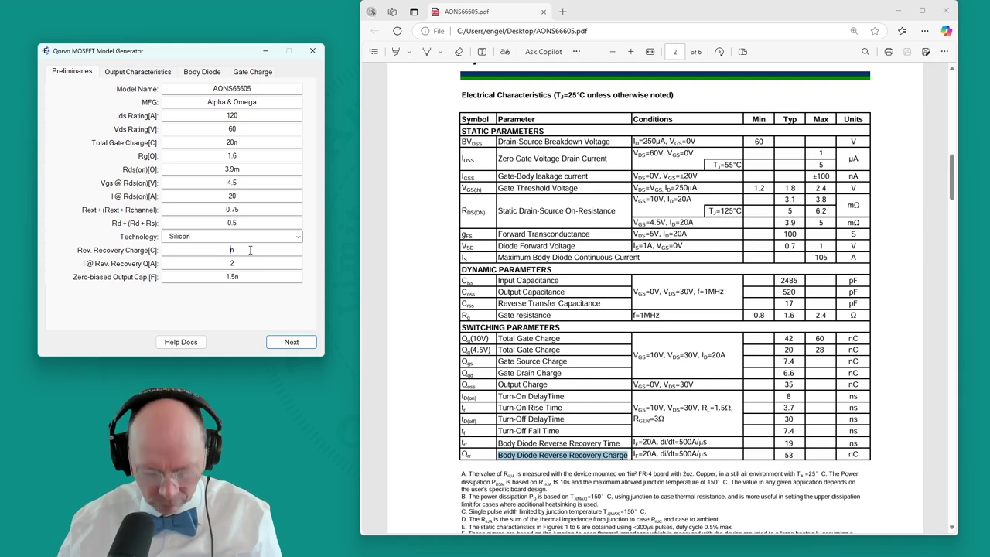
type("53")
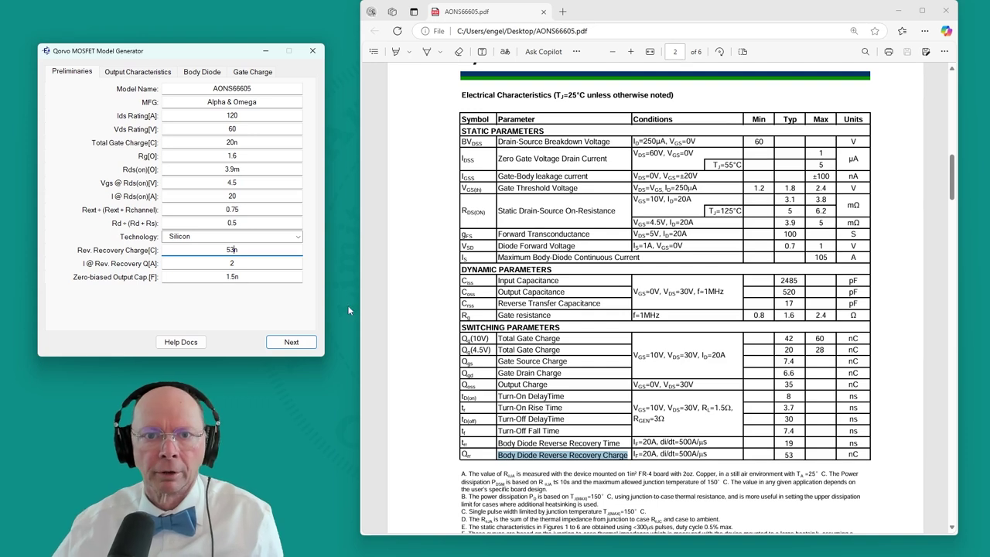
left_click(265, 263)
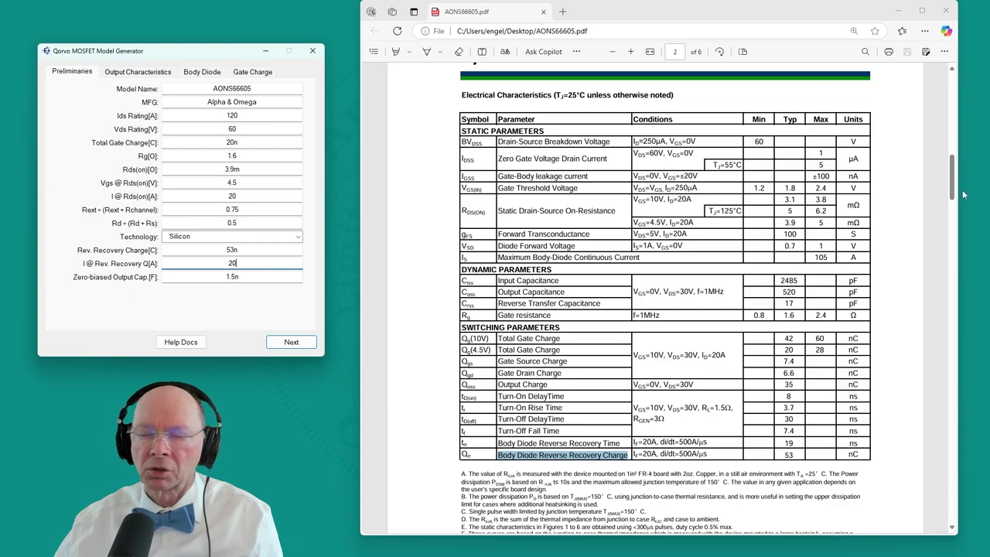
left_click(957, 191)
Change Zero-biased Output Cap. from 1.5n to 2.6n and go to the Output Characteristics page
scroll(956, 192, "down", 2)
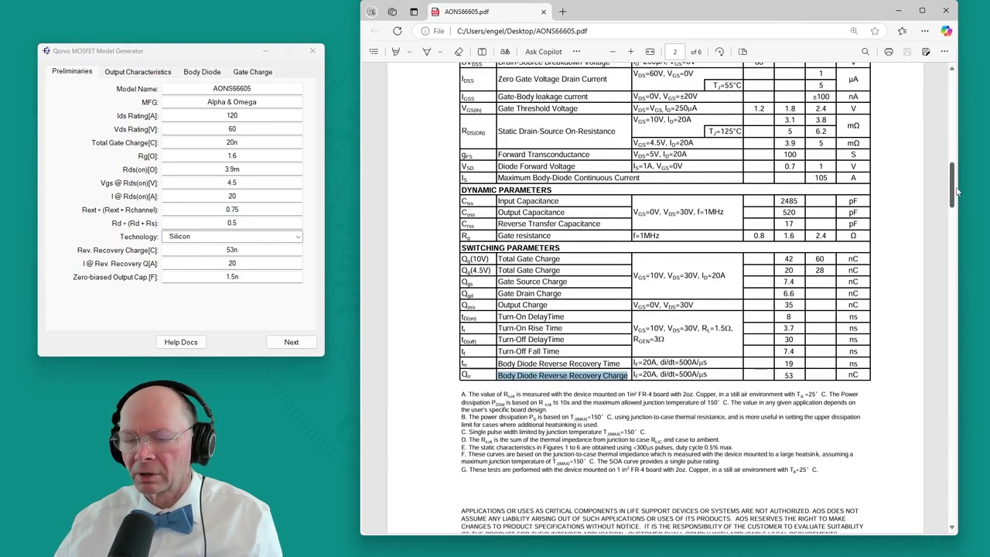
left_click_drag(956, 192, 955, 313)
scroll(809, 302, "up", 5)
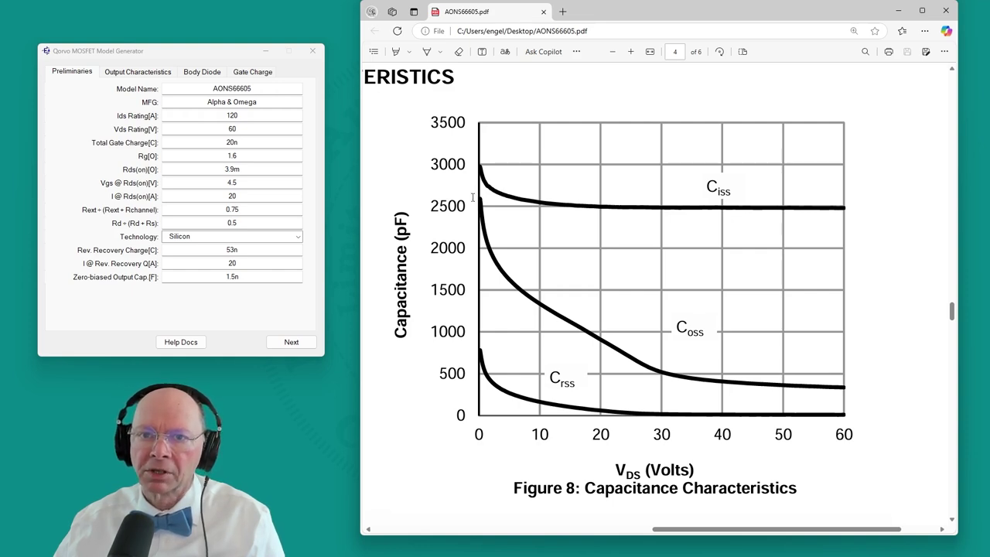
left_click(254, 276)
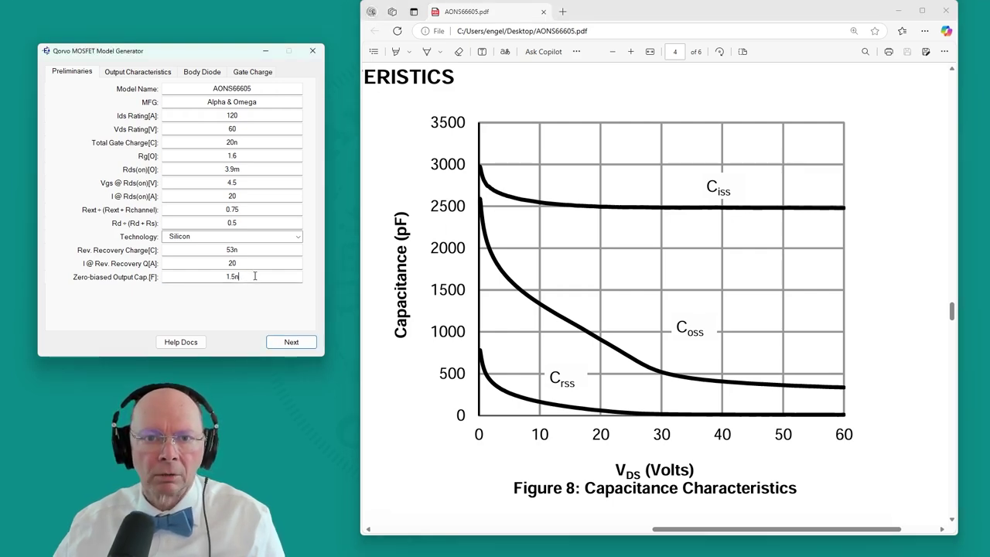
key("BackSpace")
key("BackSpace")
key("BackSpace")
type("2.6")
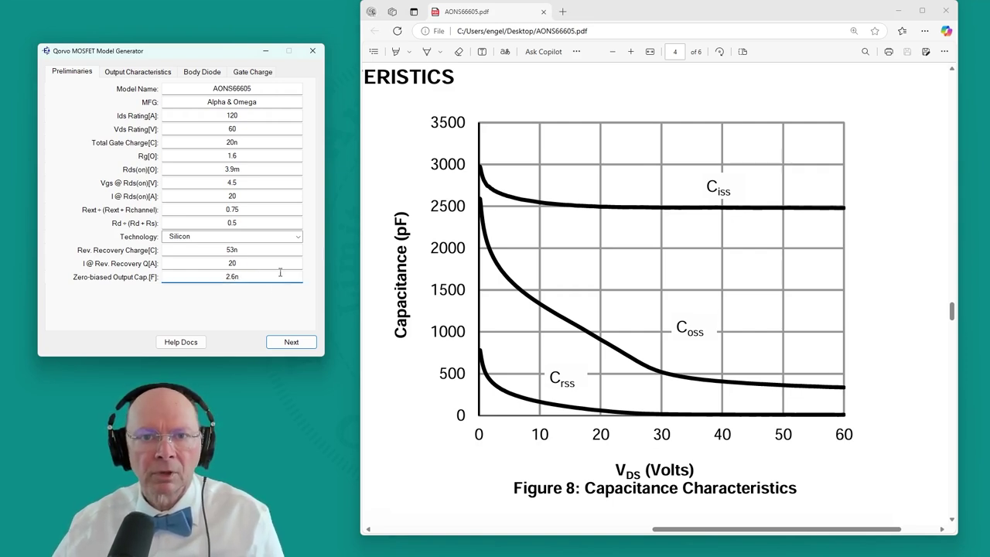
left_click(292, 344)
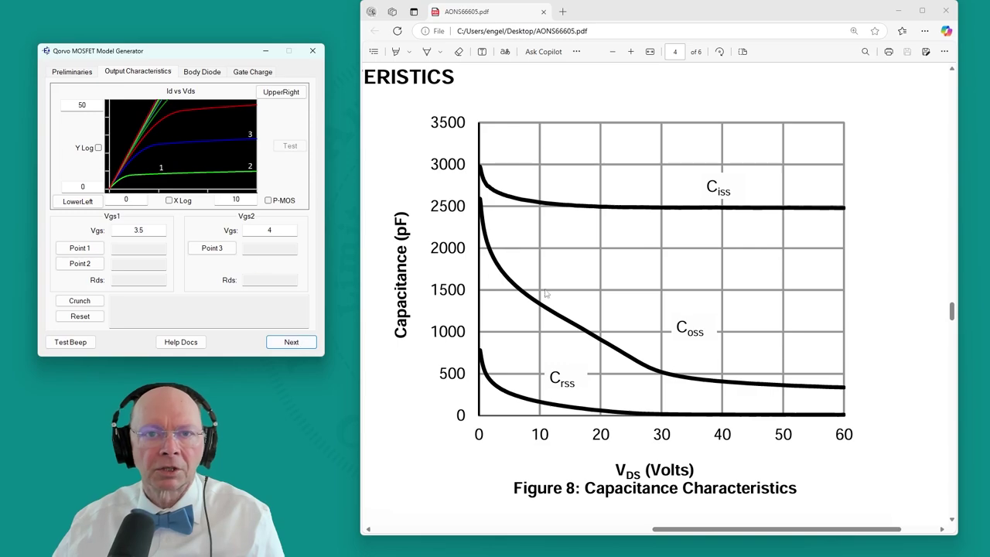
Zoom the datasheet to Figure 1 so the full 0–5 V, 0–100 A output graph shows
scroll(694, 370, "up", 1, "ctrl")
scroll(692, 363, "down", 2, "ctrl")
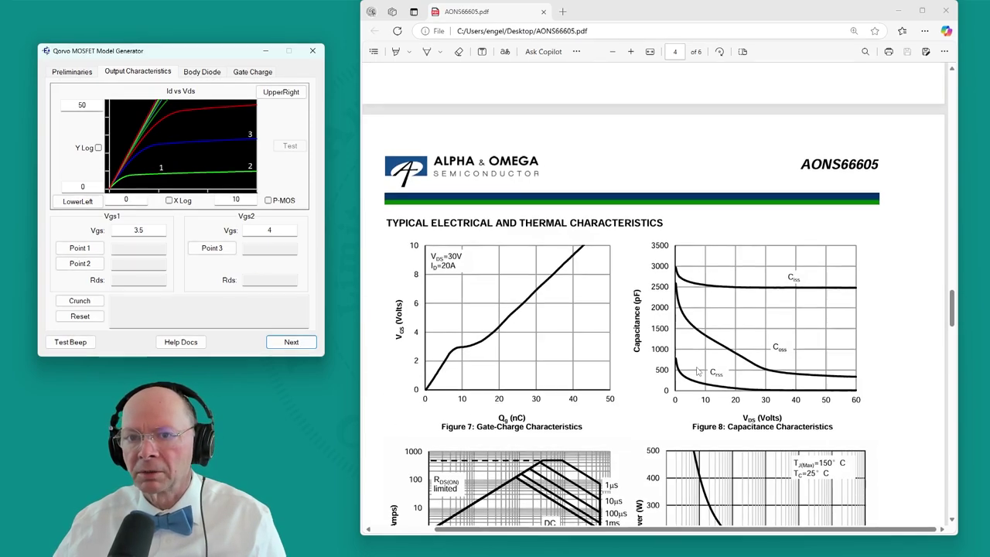
scroll(689, 358, "up", 3)
scroll(938, 246, "down", 4)
scroll(387, 321, "up", 4, "ctrl")
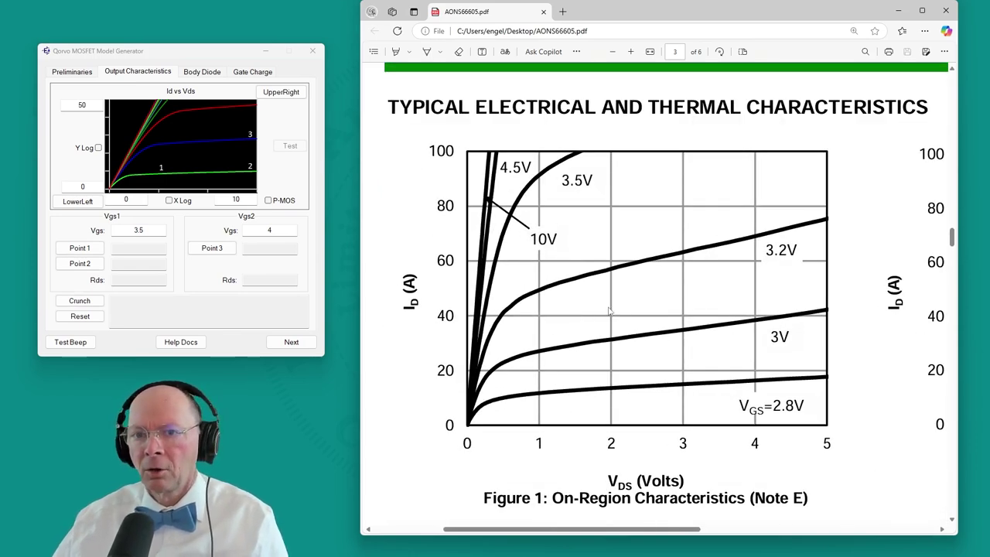
scroll(609, 314, "up", 2, "ctrl")
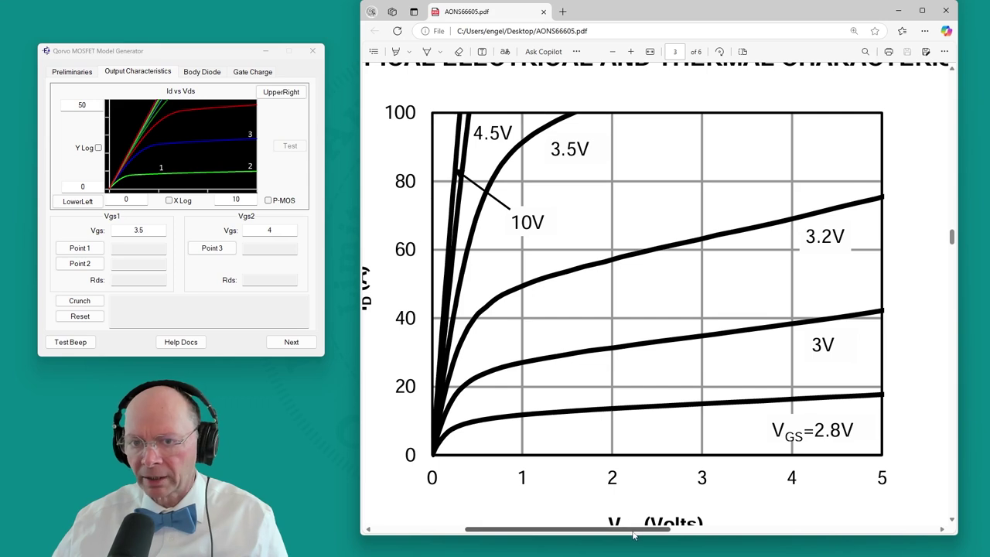
left_click_drag(634, 532, 619, 534)
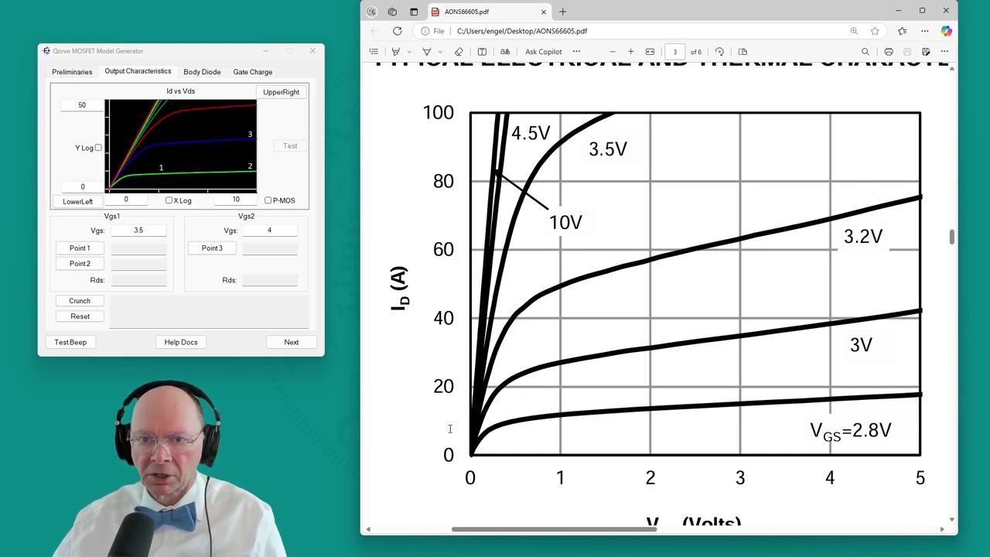
Change the plot's upper current limit from 50 to 100 and right voltage limit from 10 to 5
left_click(83, 187)
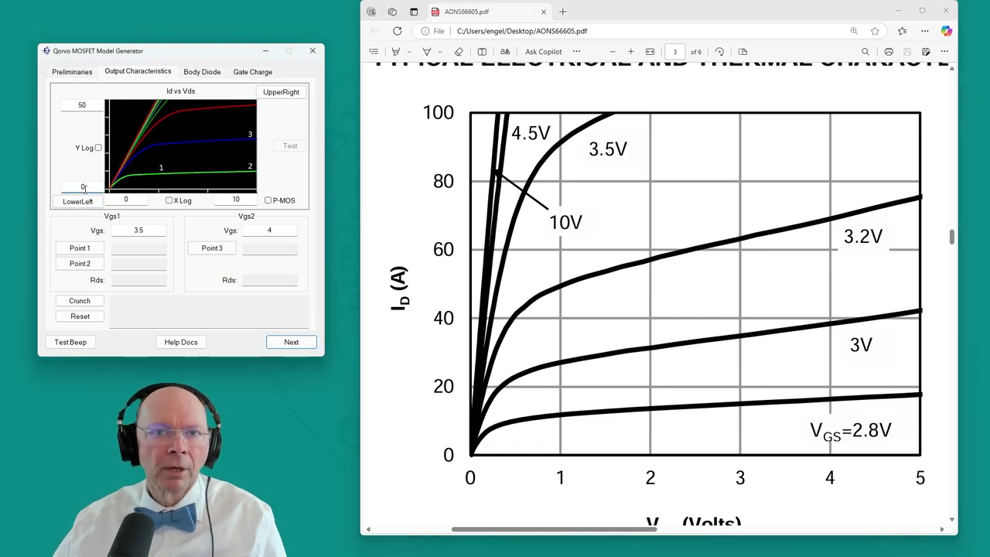
left_click(94, 105)
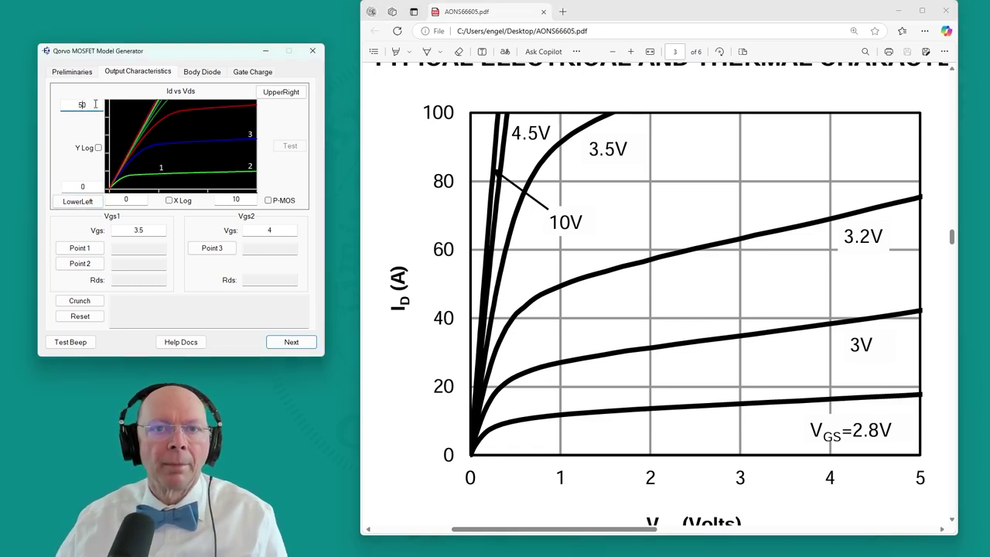
type("100")
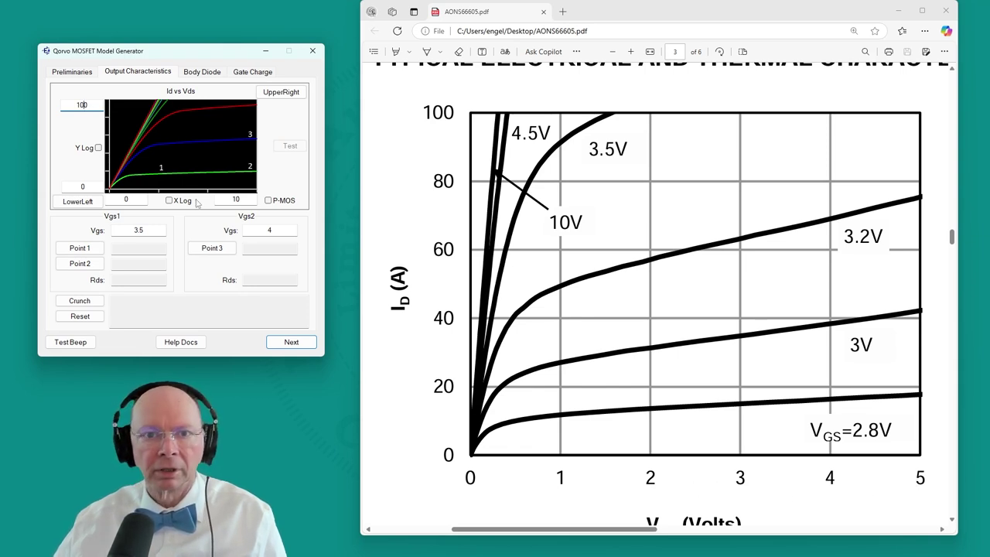
double_click(236, 200)
key("BackSpace")
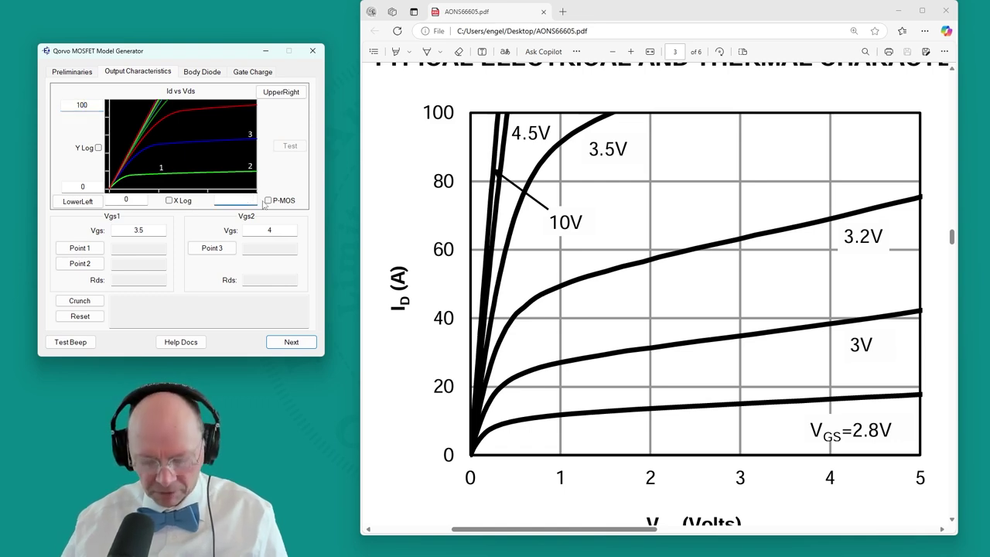
type("5")
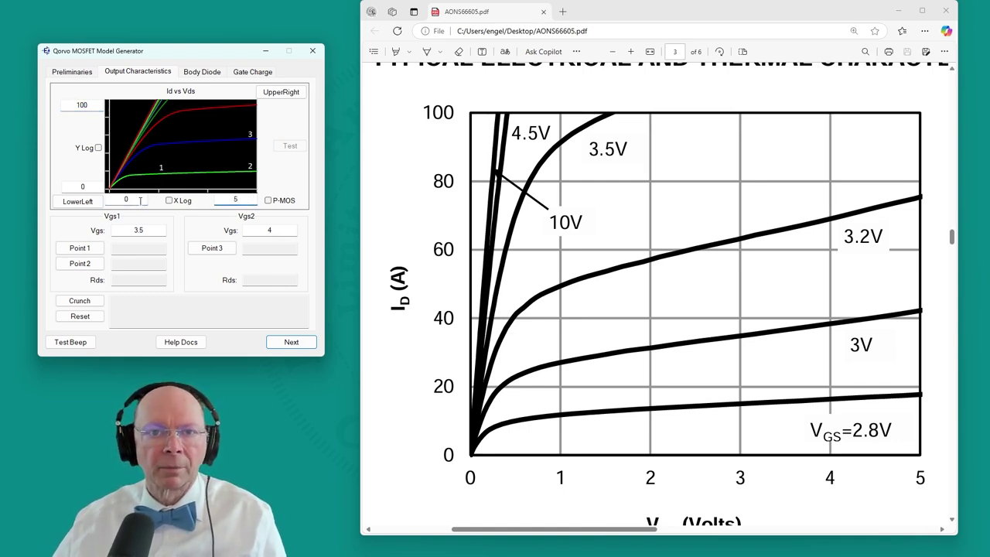
left_click(130, 200)
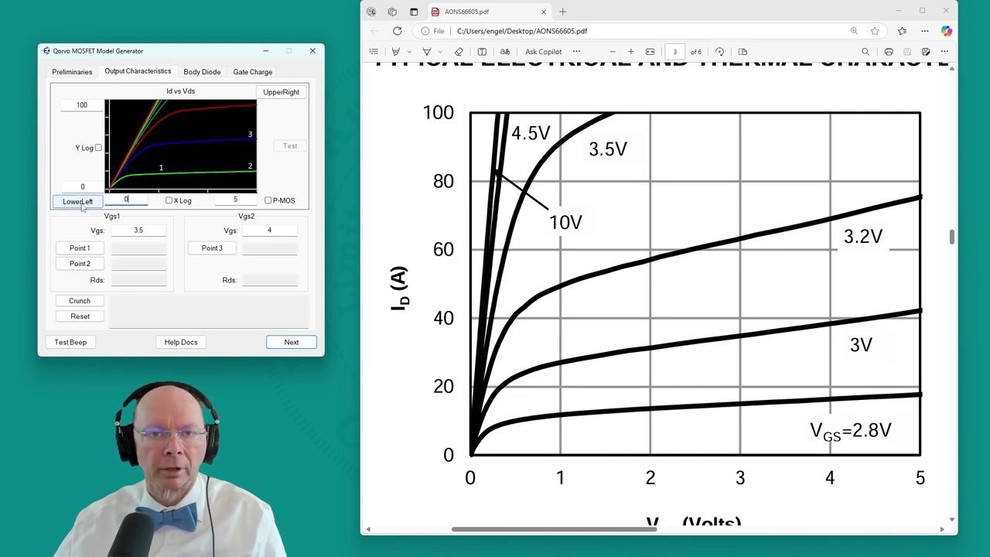
Calibrate the plot to the datasheet graph's 0 V/0 A origin and 5 V/100 A corner
left_click(83, 203)
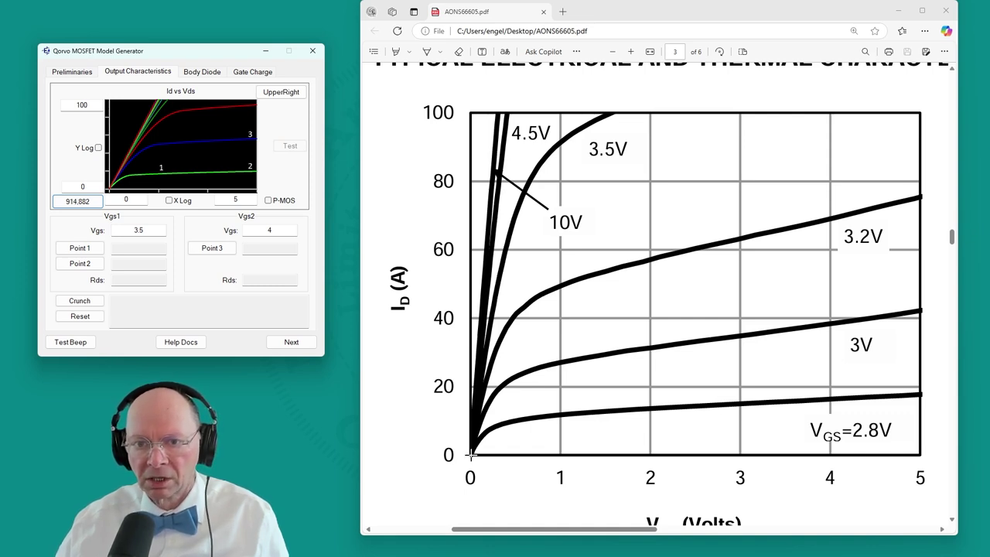
left_click(470, 457)
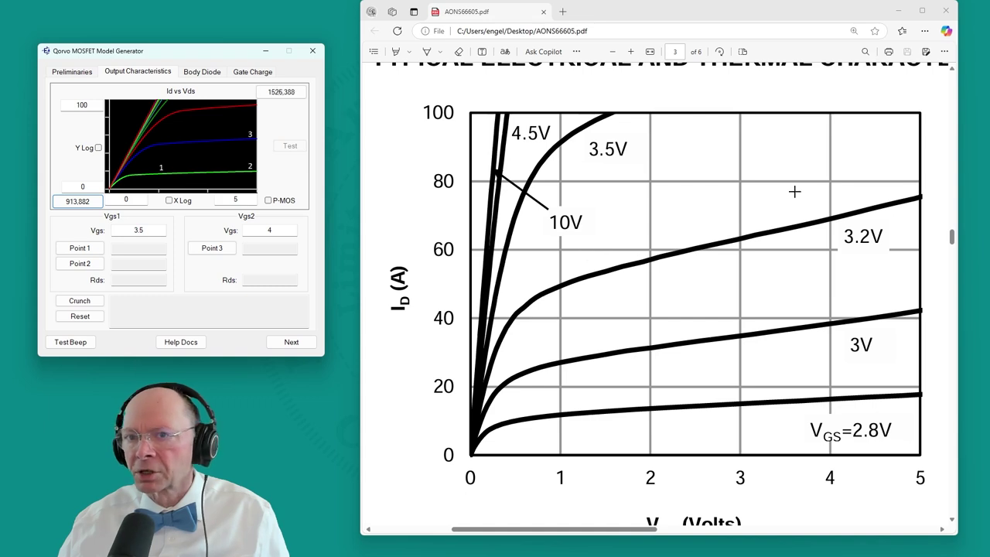
left_click(920, 112)
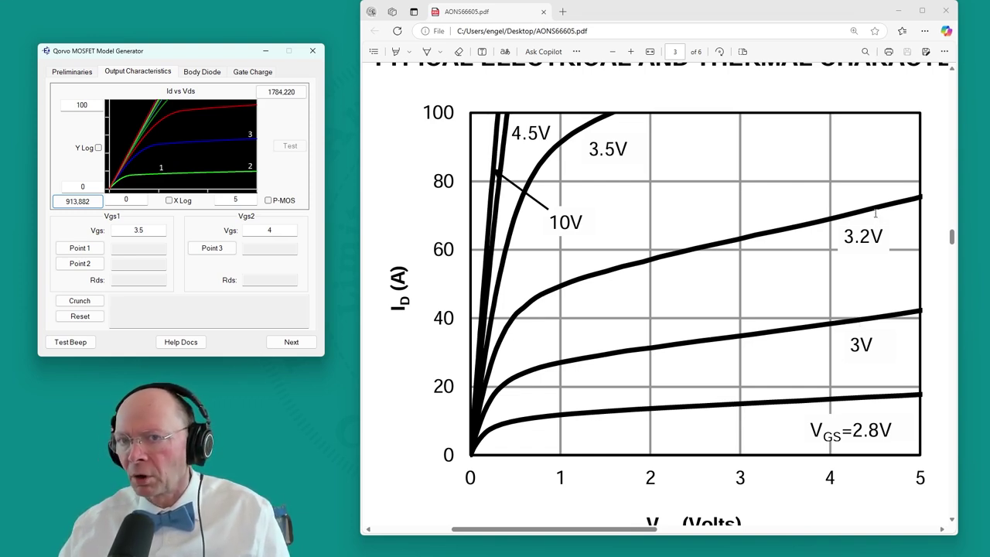
Set Vgs1 to 3 V and Vgs2 to 3.2 V
left_click(148, 230)
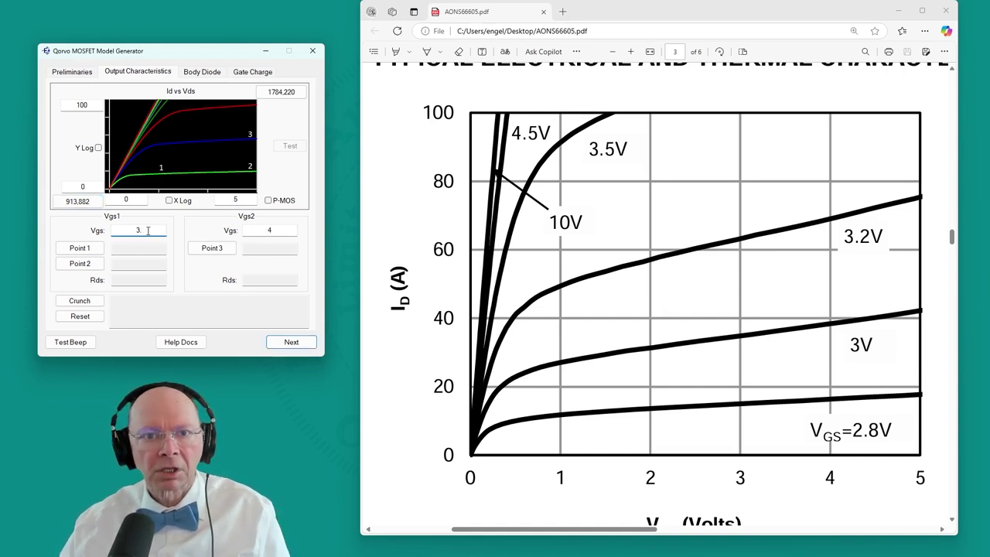
key("BackSpace")
double_click(261, 230)
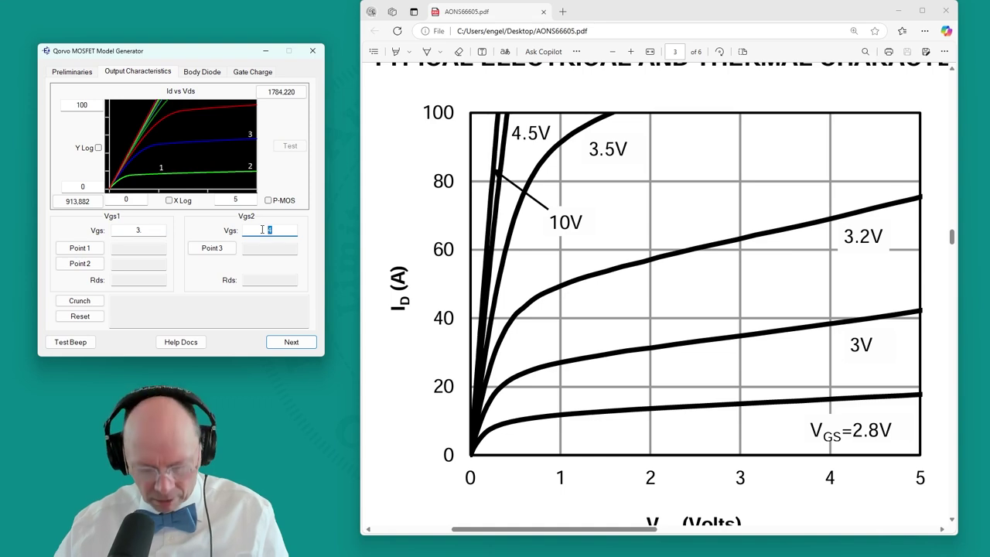
type("3.2")
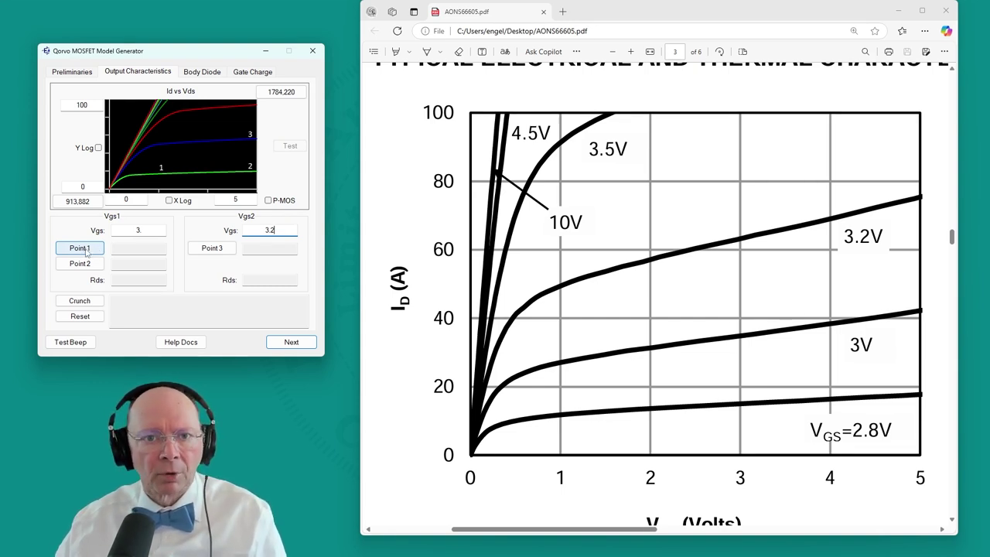
Capture 3V-curve points at 1.62 V/29.9 A and 5 V/42.1 A, and 3.2V at 5 V/75.4 A
left_click(85, 253)
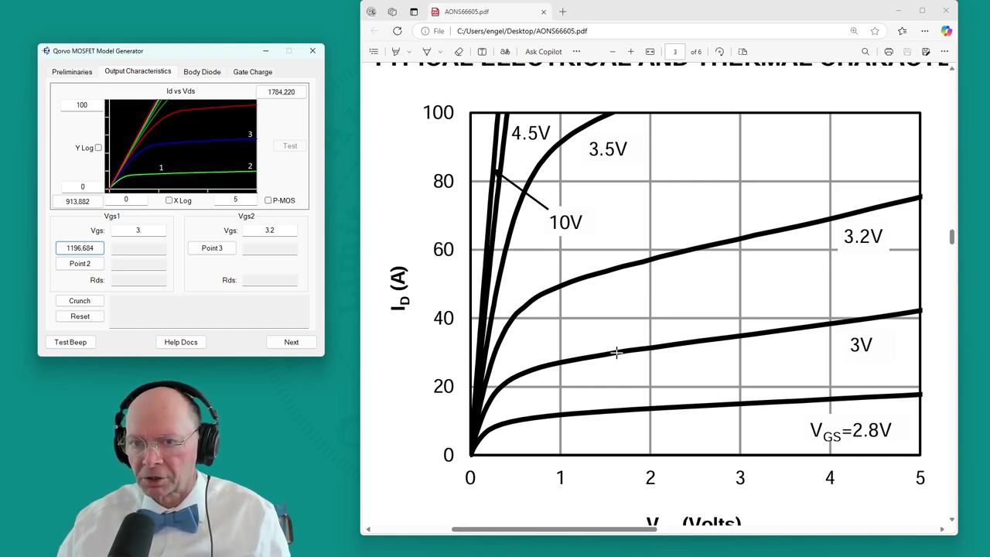
left_click(617, 352)
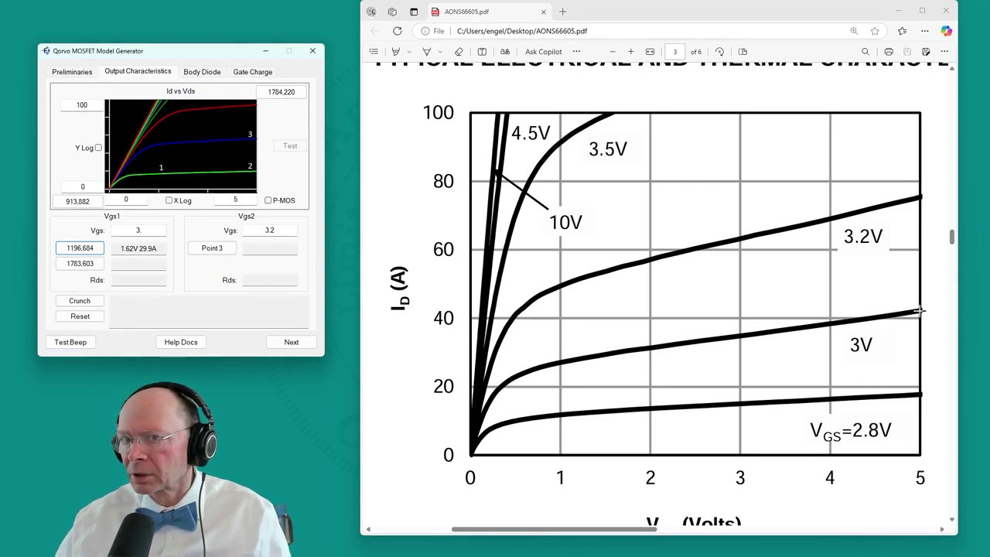
left_click(921, 311)
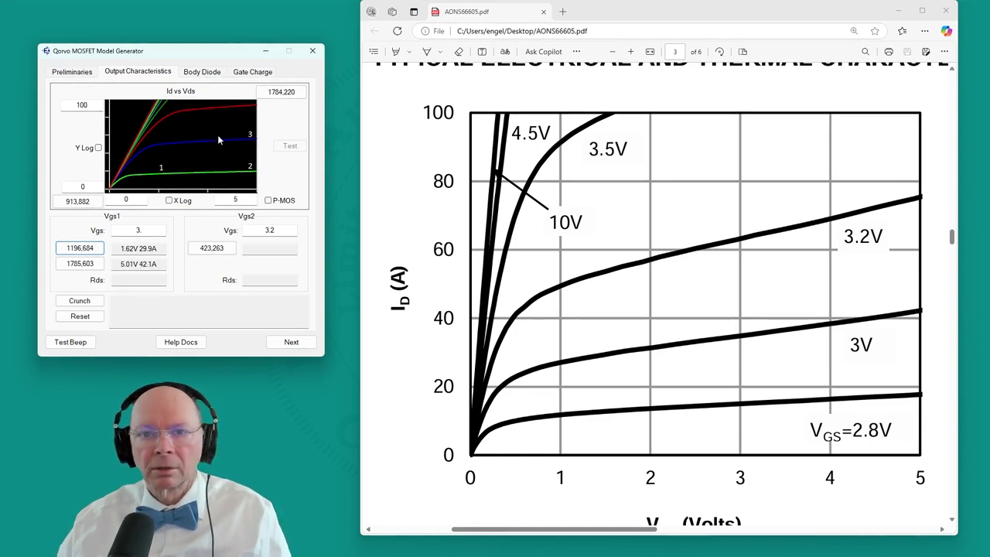
left_click(921, 197)
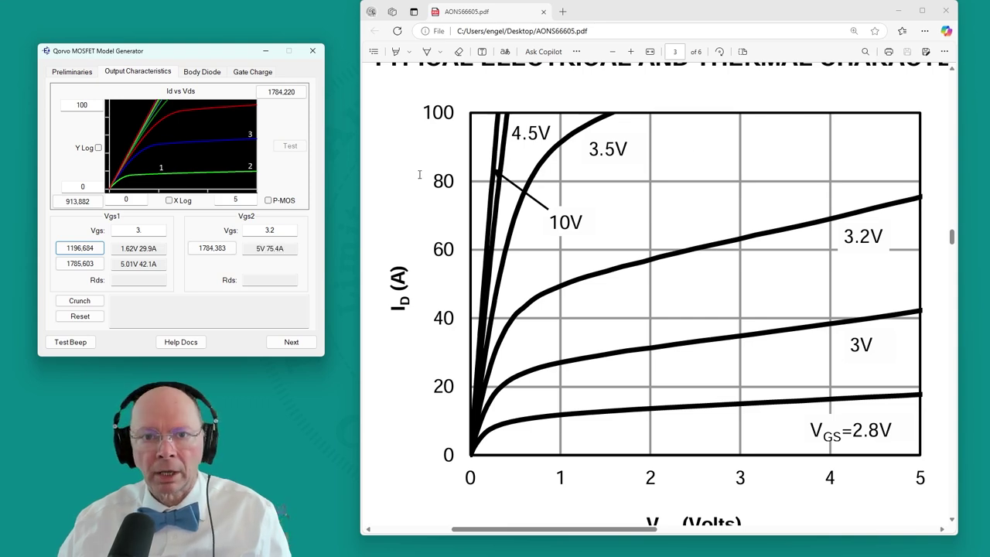
Fit the AONS66605 VDMOS model (Vto=2.5, Kp=217, Lambda=0.207) and simulate its output curves in QSPICE
left_click(94, 303)
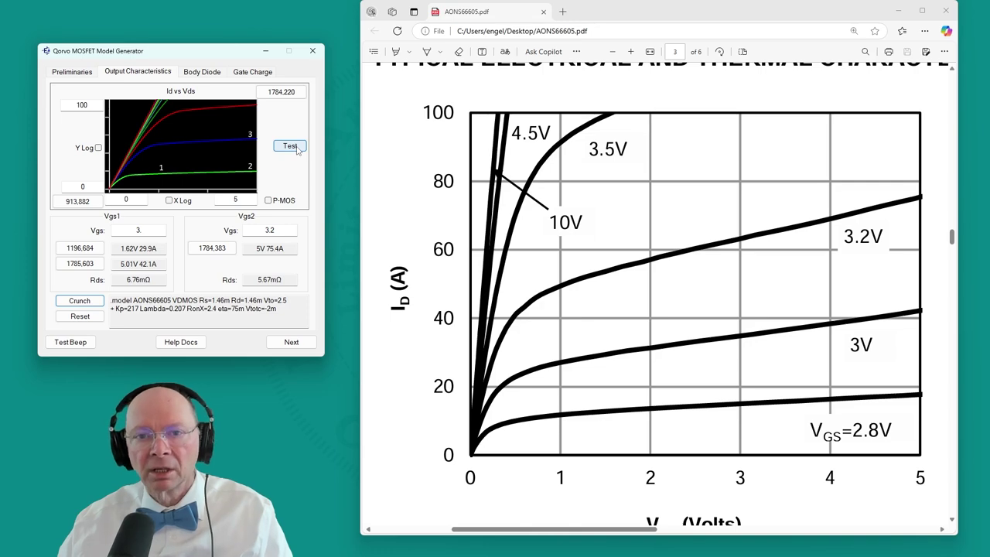
left_click(297, 149)
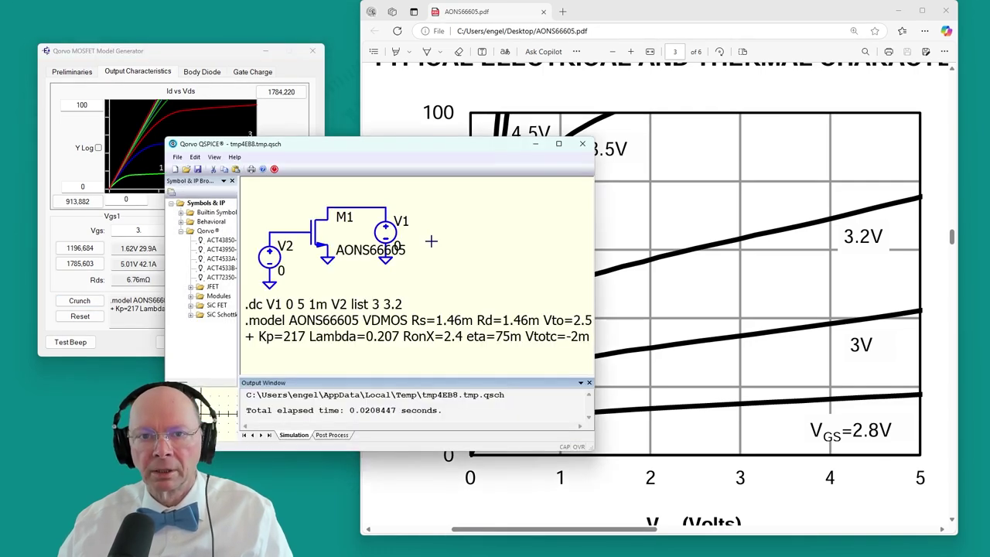
left_click(535, 144)
Overlay the simulated current plot on the datasheet graph to compare, then close it
left_click_drag(534, 230, 448, 86)
left_click_drag(585, 384, 564, 482)
left_click_drag(486, 83, 488, 77)
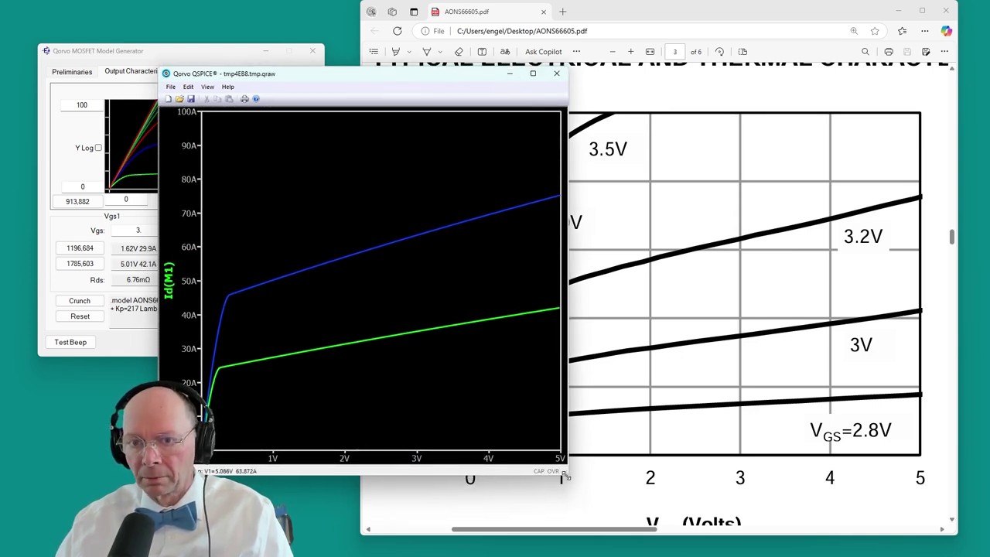
left_click_drag(458, 79, 799, 80)
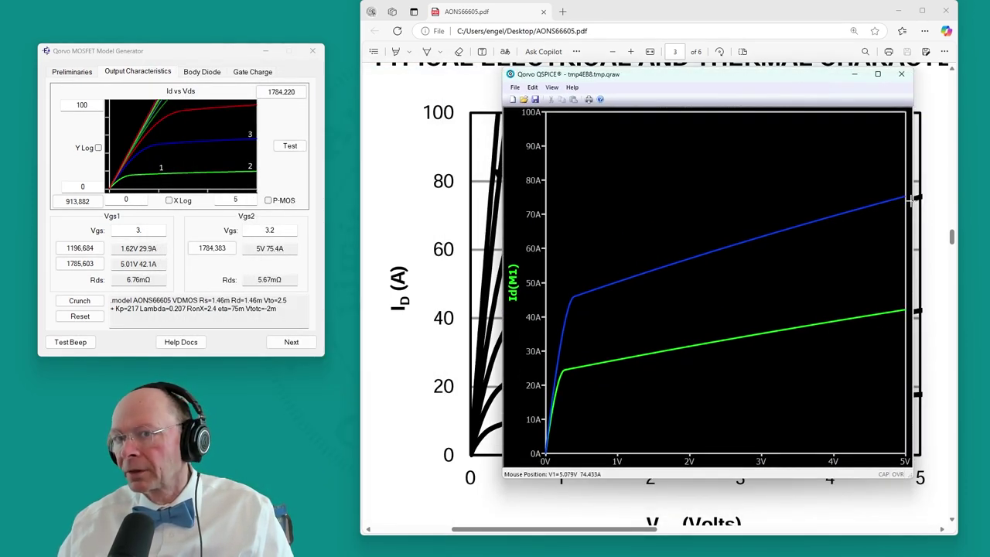
left_click_drag(786, 80, 356, 81)
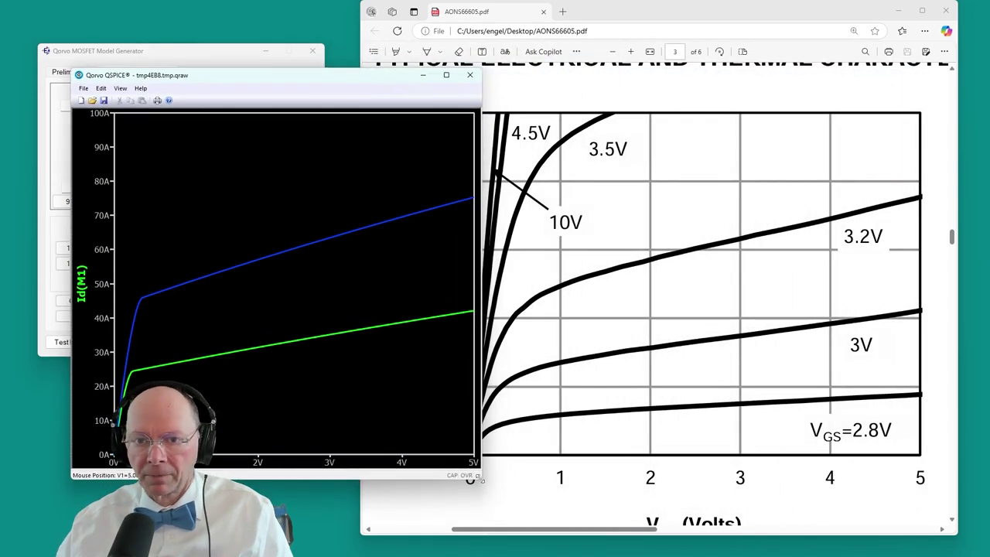
left_click_drag(480, 479, 372, 326)
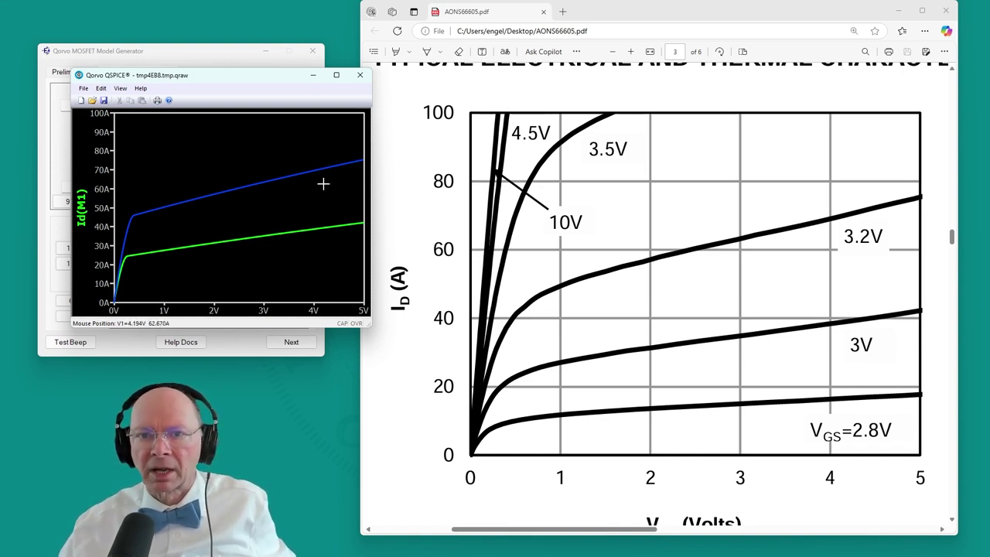
left_click(359, 76)
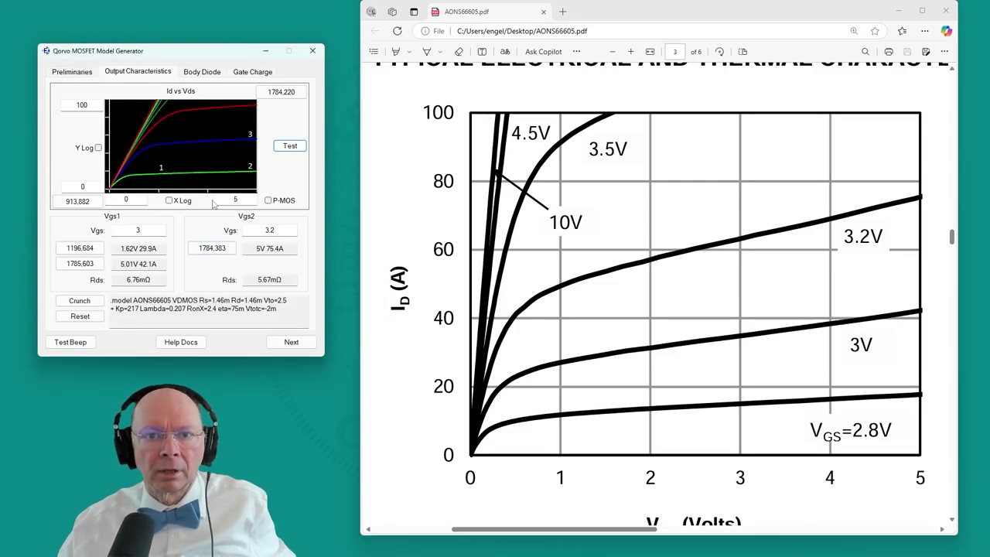
Switch to the Body Diode page and bring the datasheet's Figure 6 into view
left_click(203, 72)
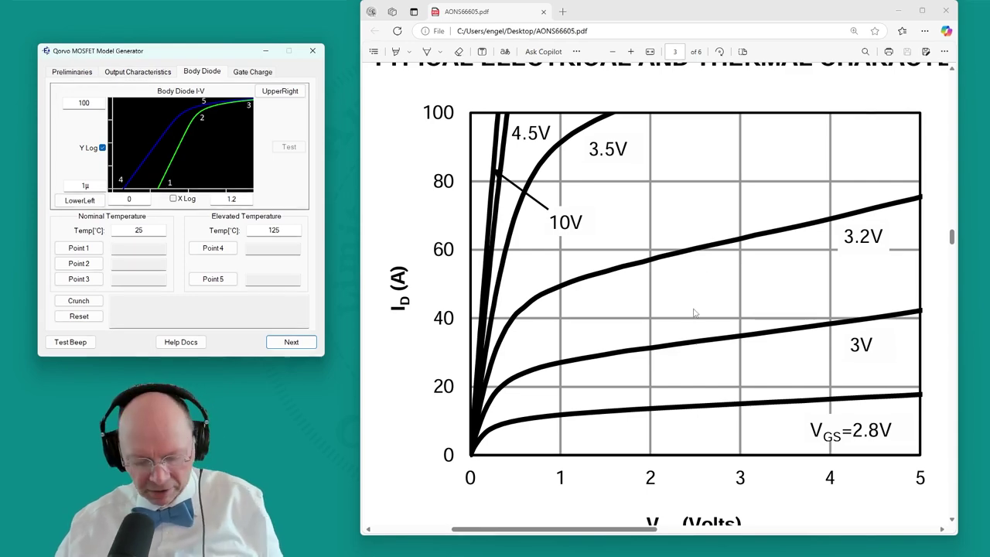
scroll(697, 309, "down", 5)
scroll(735, 370, "down", 3)
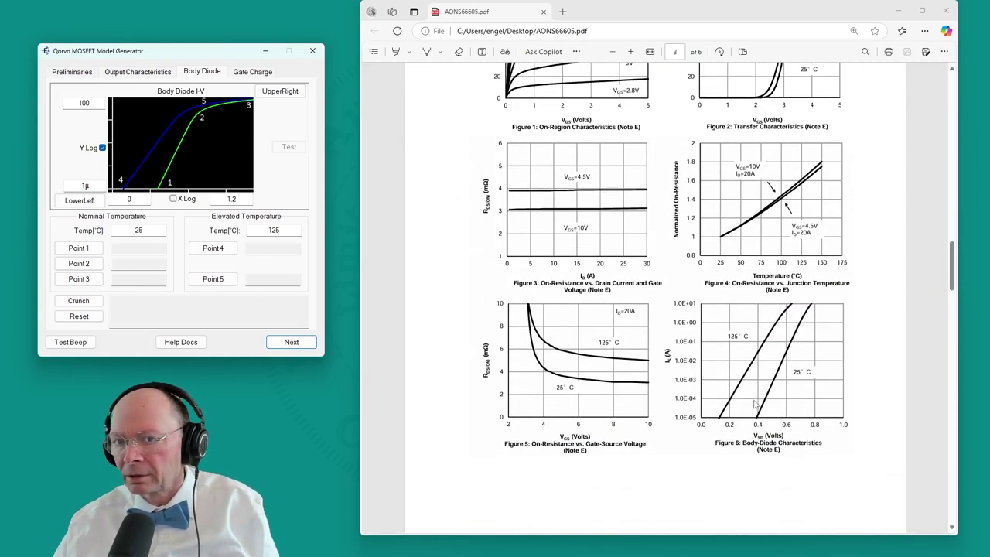
scroll(804, 396, "up", 5)
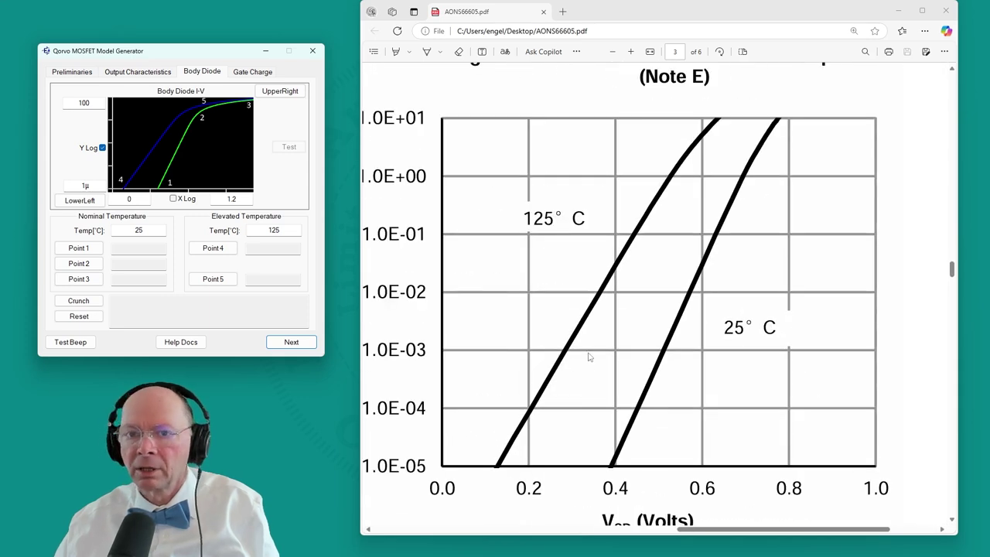
left_click_drag(733, 532, 713, 533)
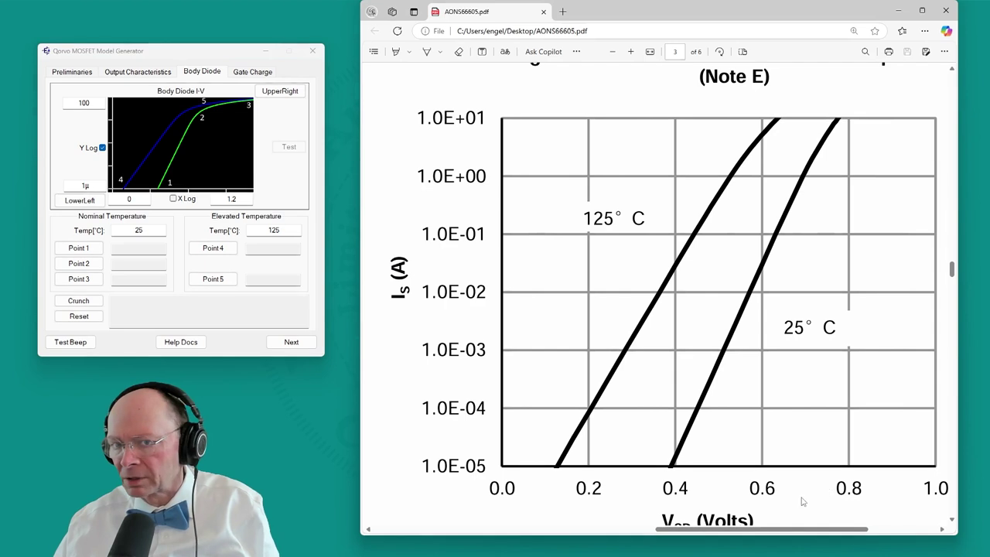
left_click_drag(952, 265, 954, 266)
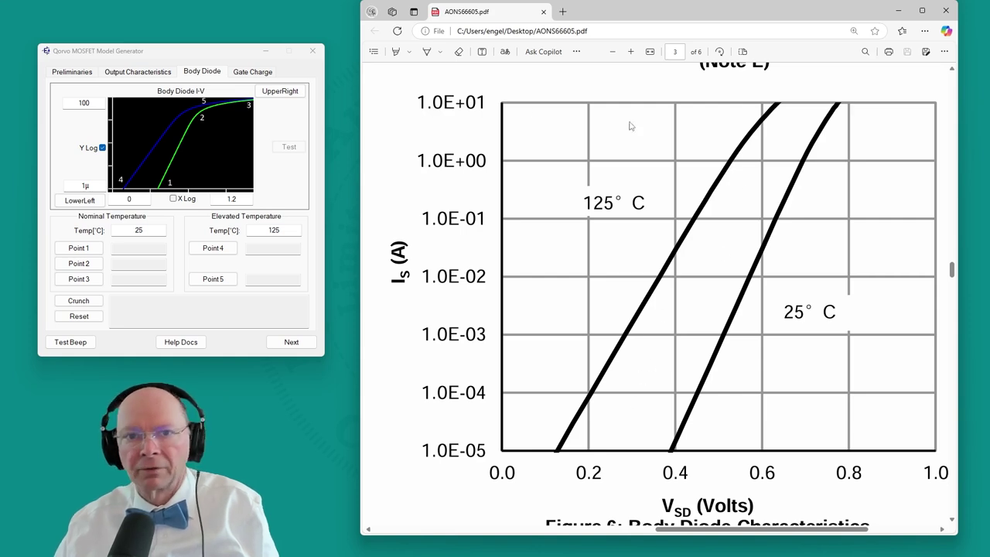
left_click(80, 200)
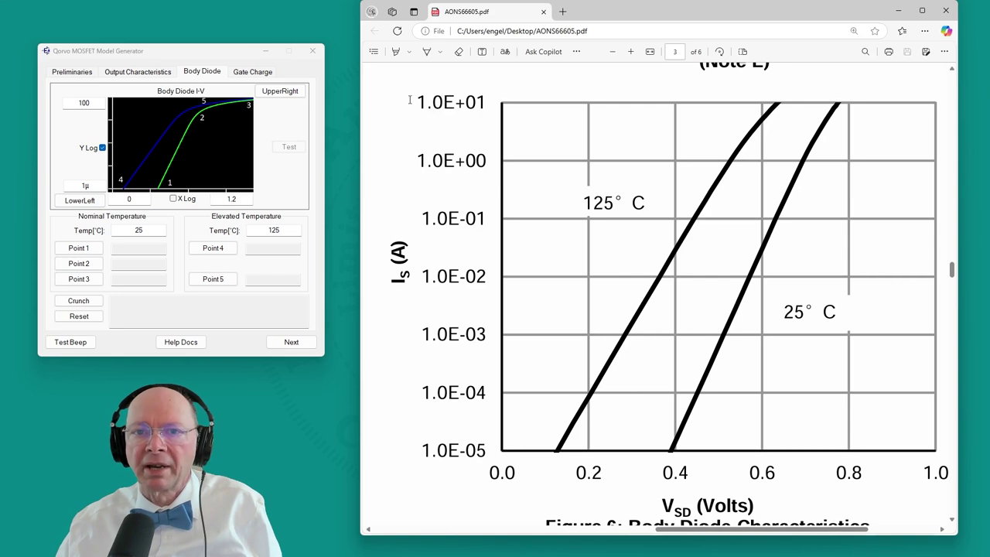
Set the body-diode plot range to 10 A top, 10µ bottom and 1 V maximum
left_click(93, 102)
key("BackSpace")
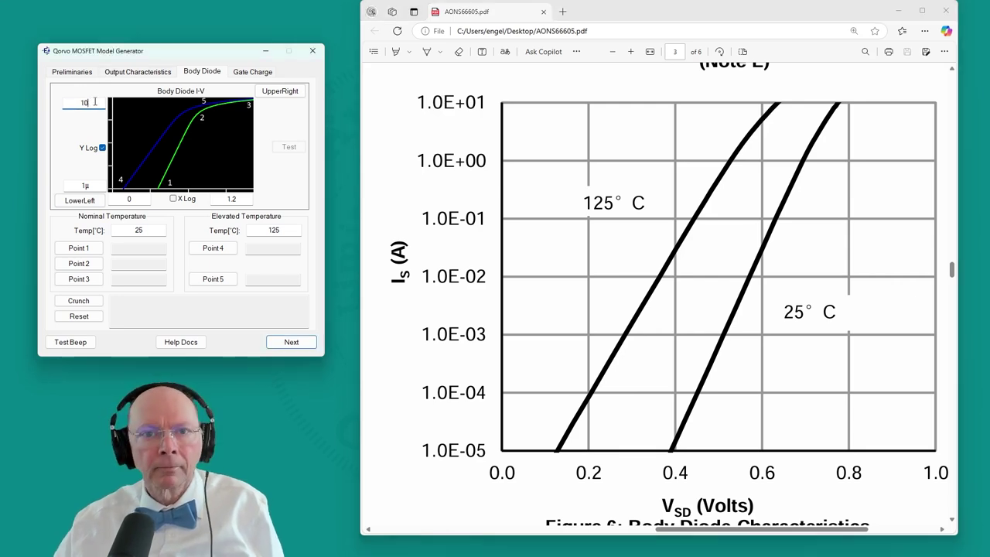
left_click(91, 185)
type("0")
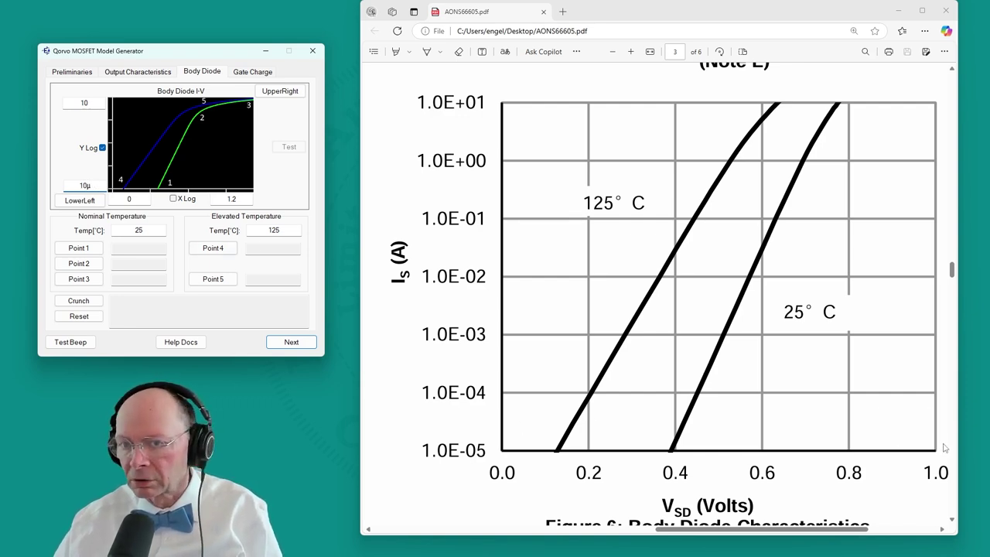
left_click(247, 198)
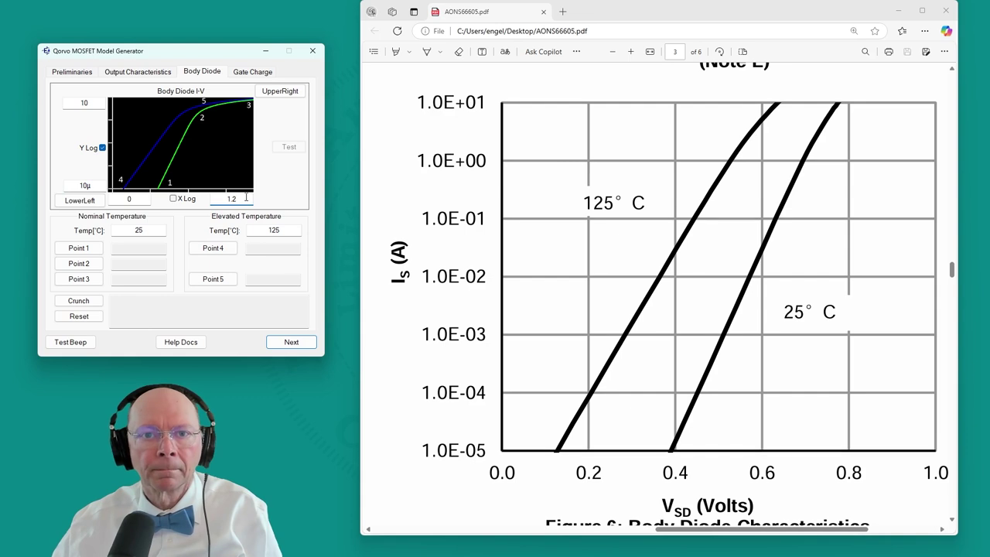
key("BackSpace")
key("BackSpace")
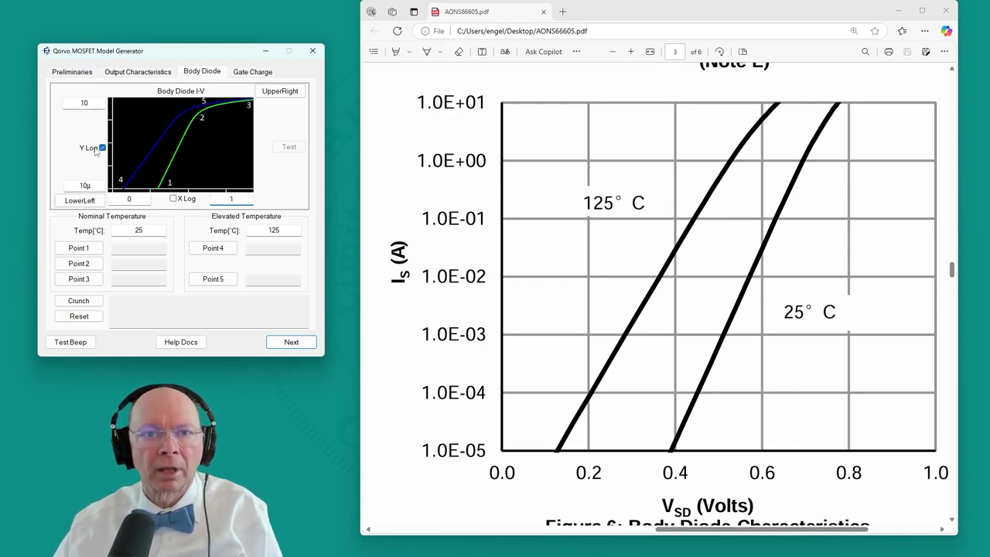
Calibrate the plot corners to Figure 6 (0 V/10µA, 1 V/10 A) and enable 25 °C and 125 °C
left_click(93, 203)
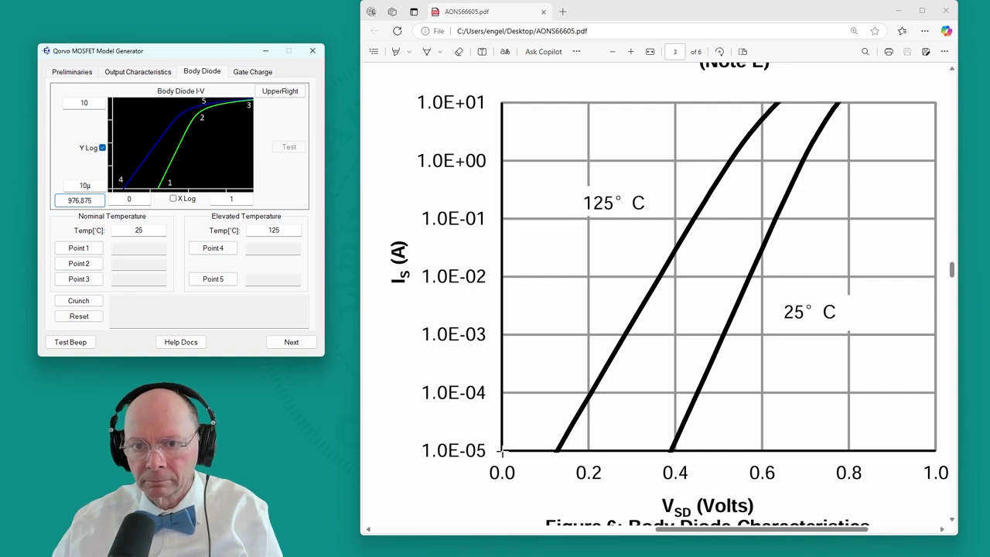
left_click(500, 450)
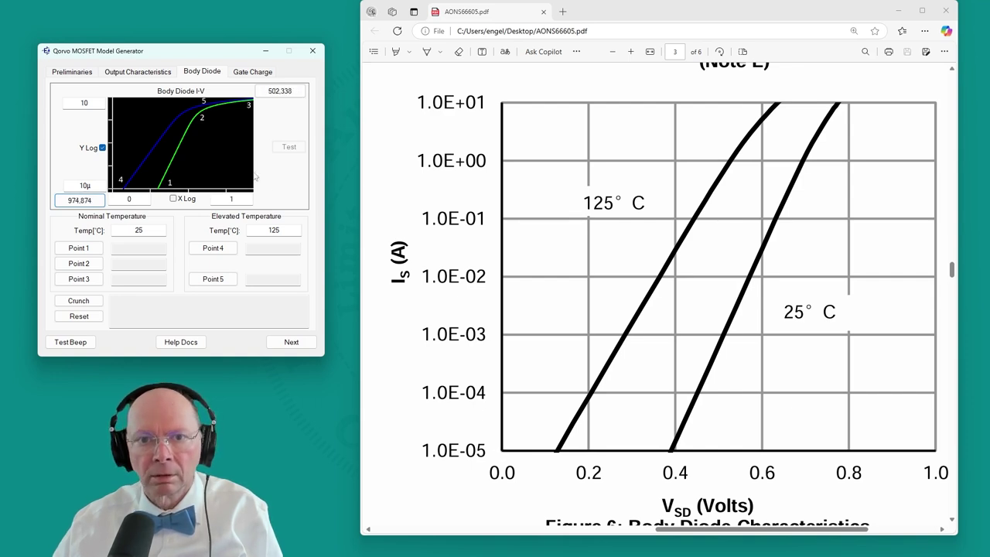
left_click(936, 101)
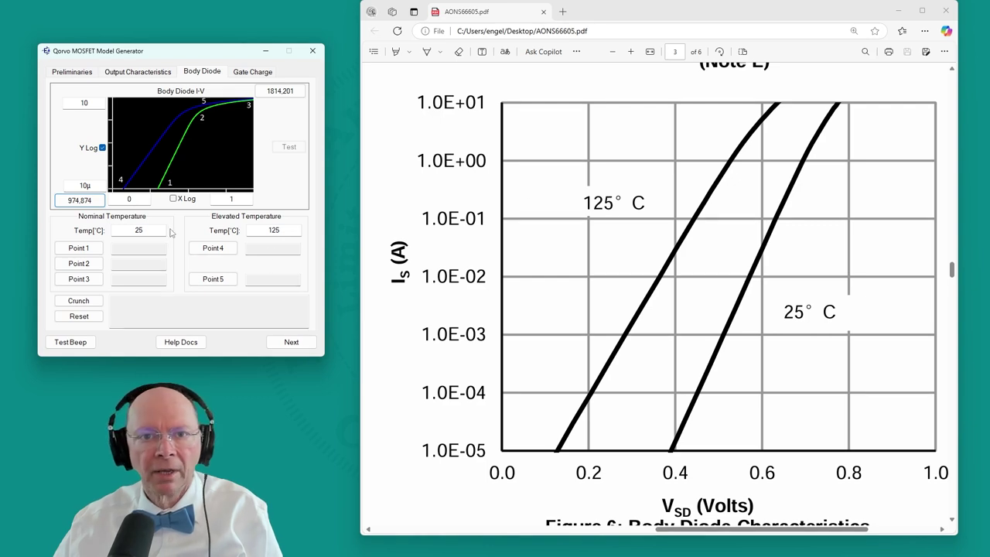
left_click(144, 230)
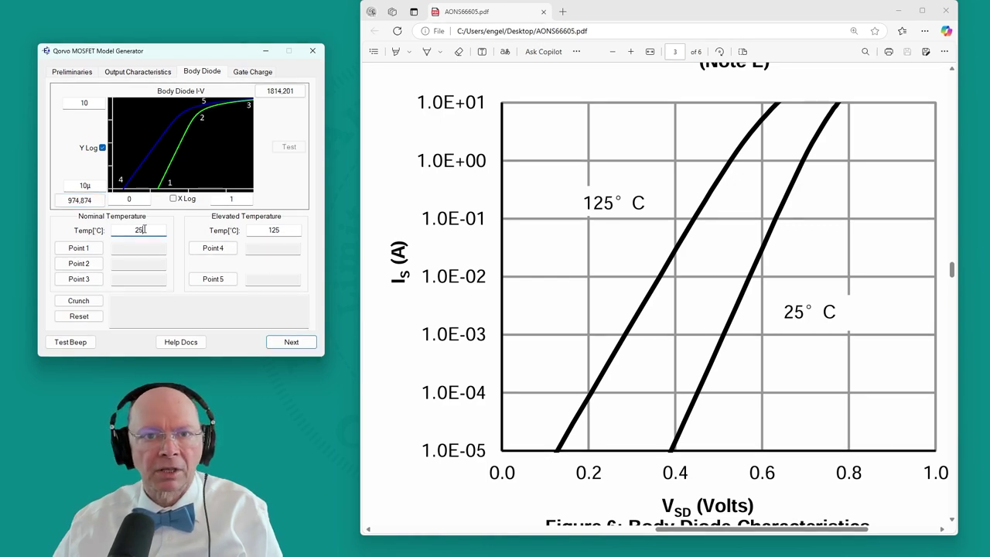
left_click(293, 232)
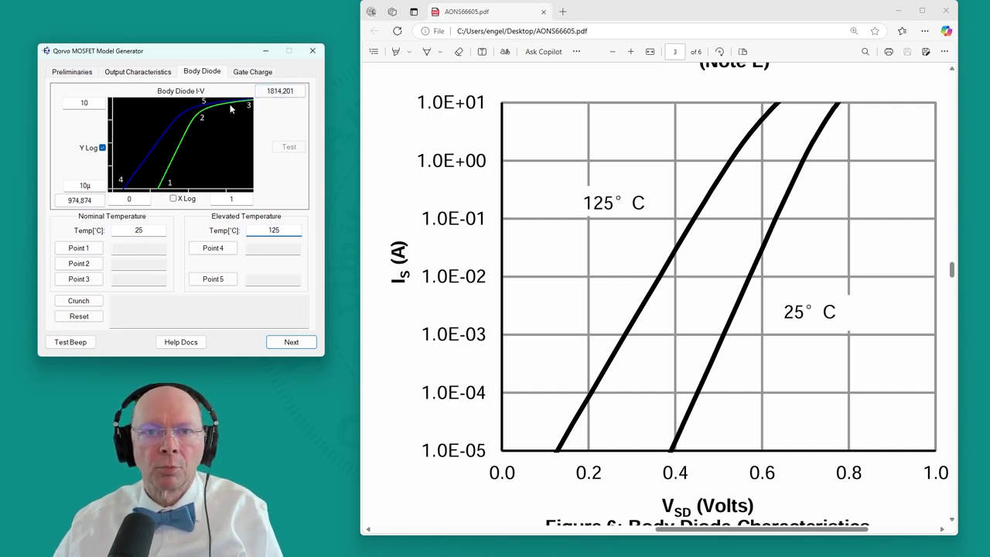
Capture 25 °C diode points at 0.39, 0.67, 0.775 V and 125 °C points at 0.129, 0.637 V
left_click(84, 251)
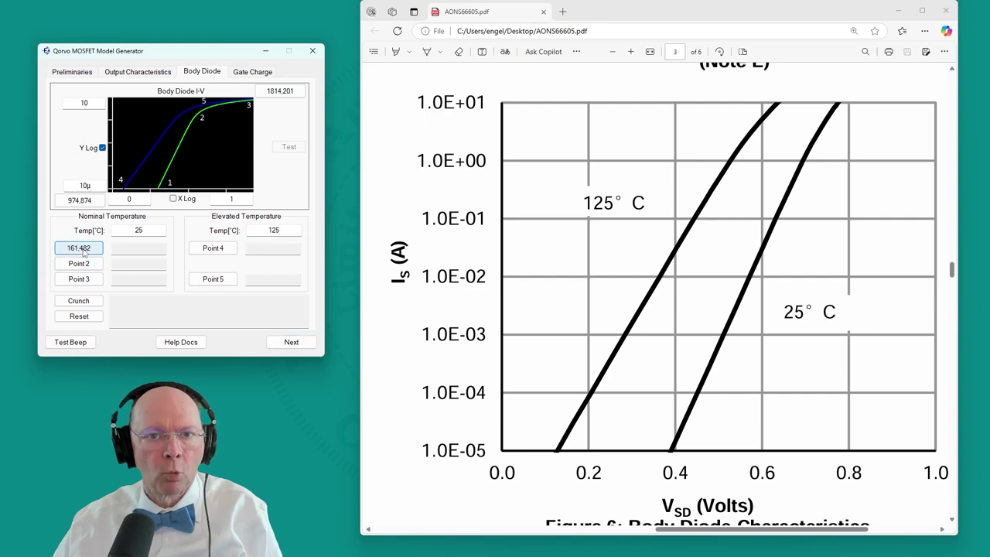
left_click(672, 449)
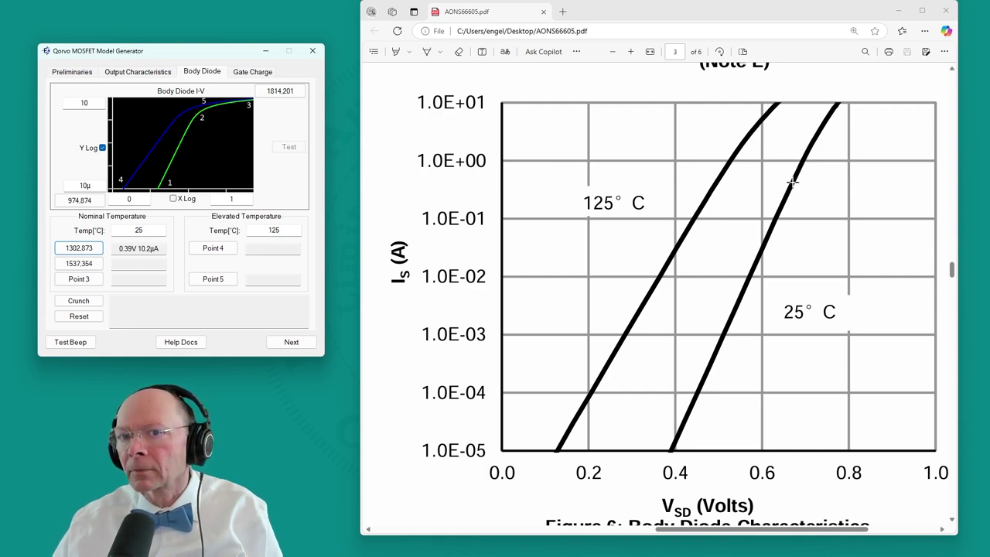
left_click(792, 182)
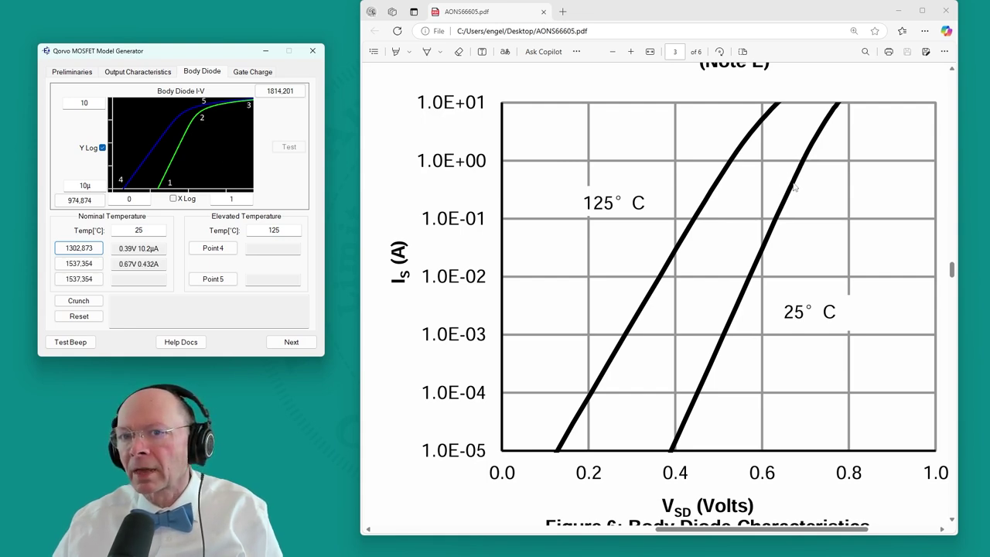
left_click(838, 103)
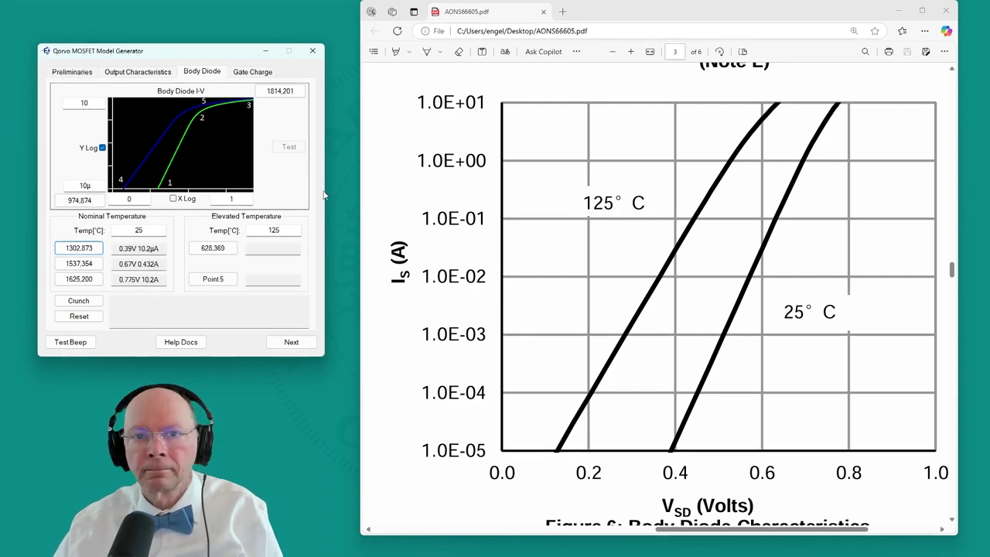
left_click(558, 450)
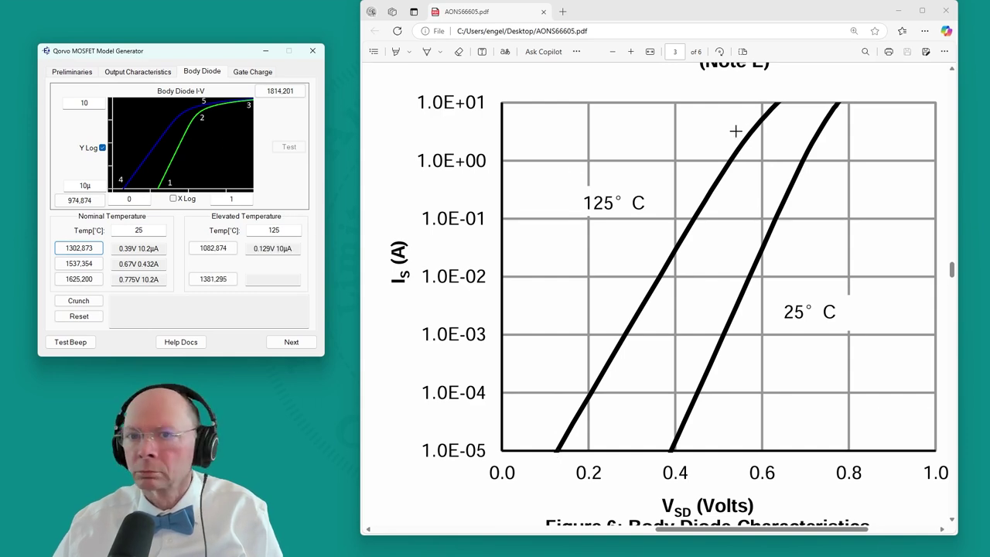
left_click(777, 103)
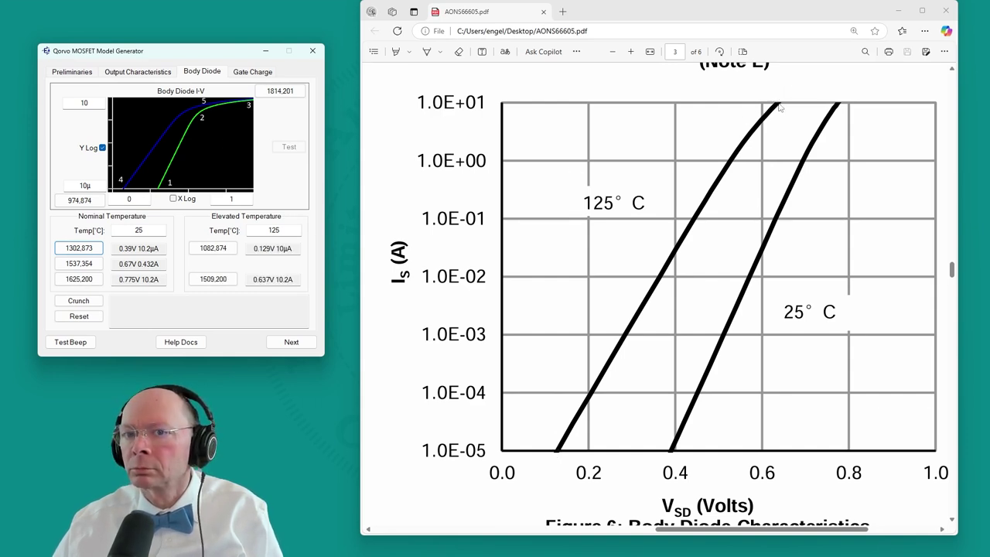
Fit the diode model (Is=3.37p, N=1.01846, Rs=2.25m), test it in QSPICE, then close the test windows
left_click(93, 301)
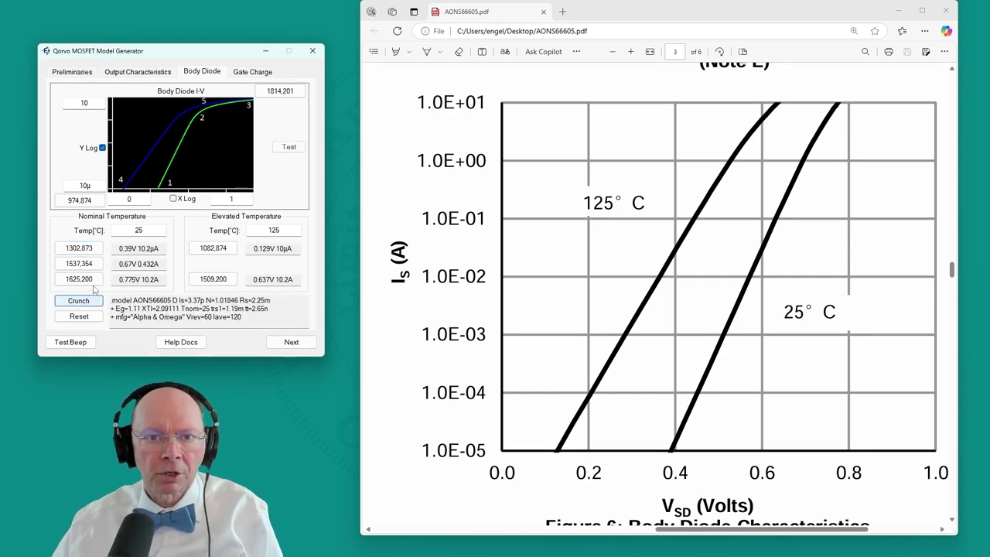
left_click(289, 147)
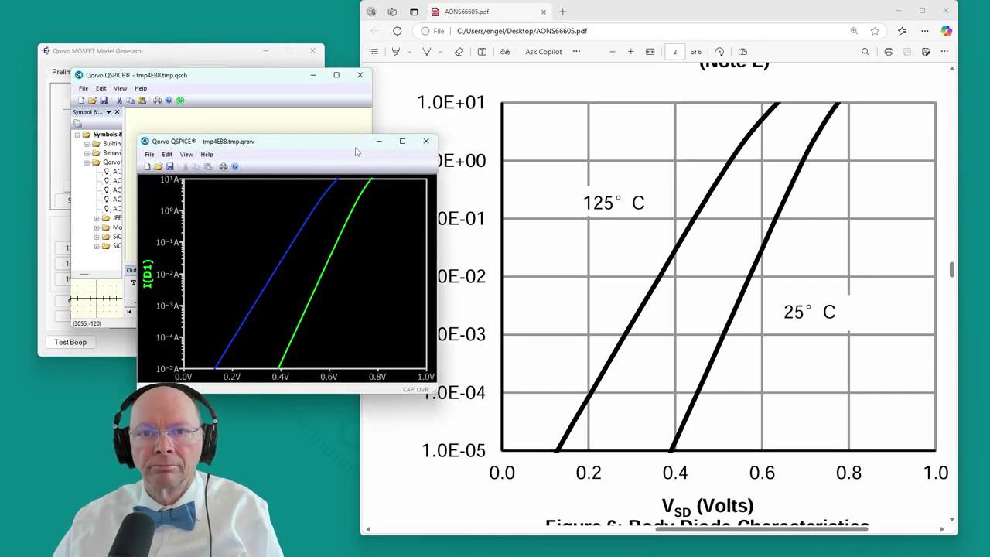
left_click_drag(356, 151, 274, 76)
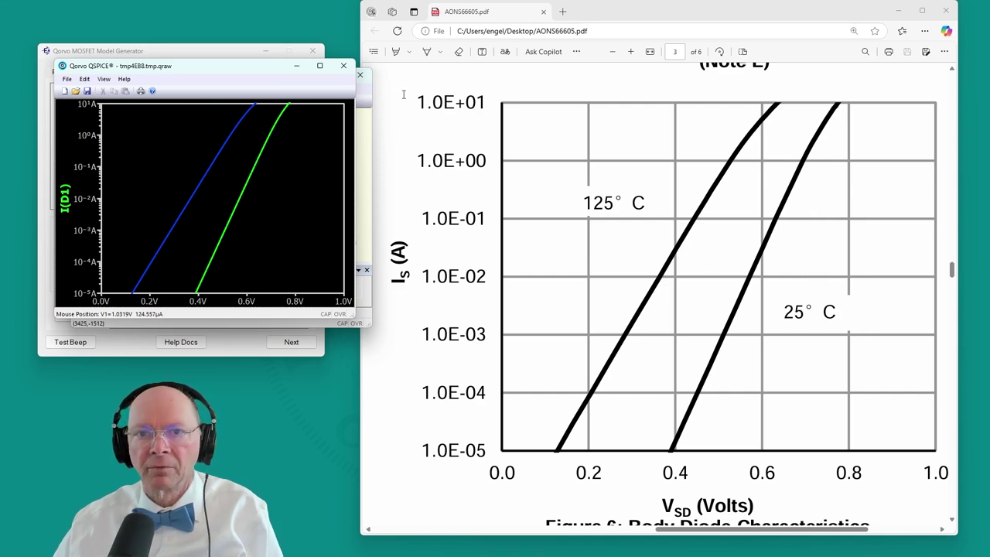
left_click(344, 68)
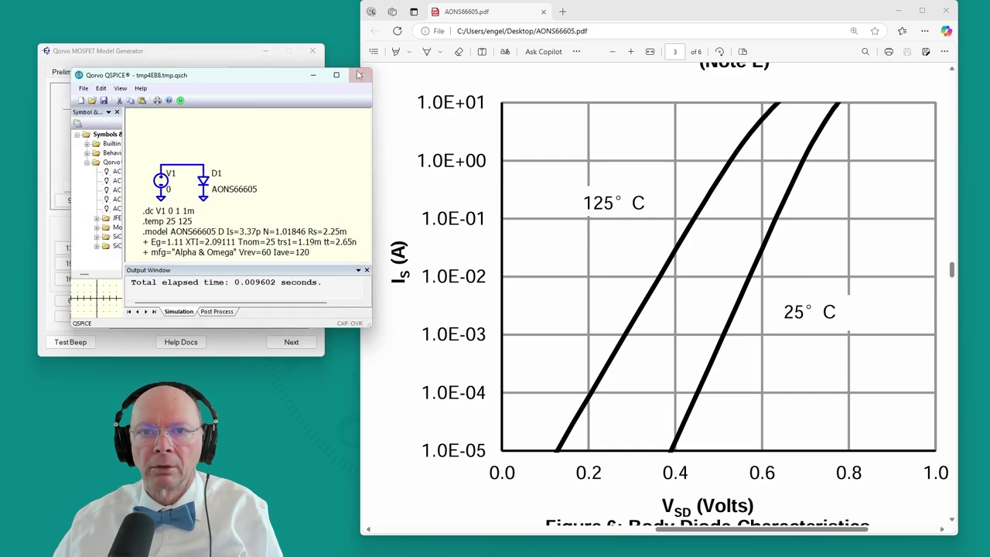
left_click(361, 74)
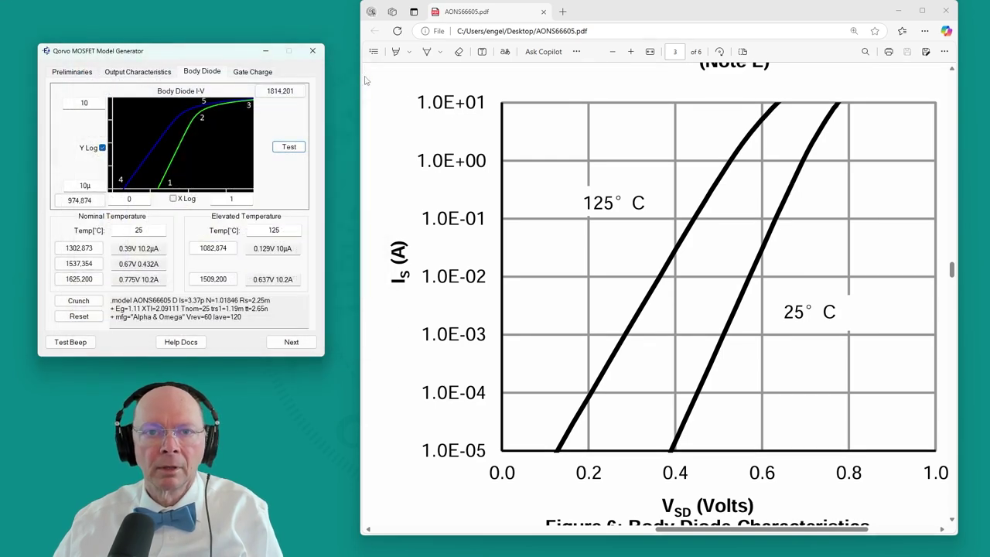
Move to the Gate Charge page and show the datasheet's whole Figure 7 chart with axes
left_click(259, 72)
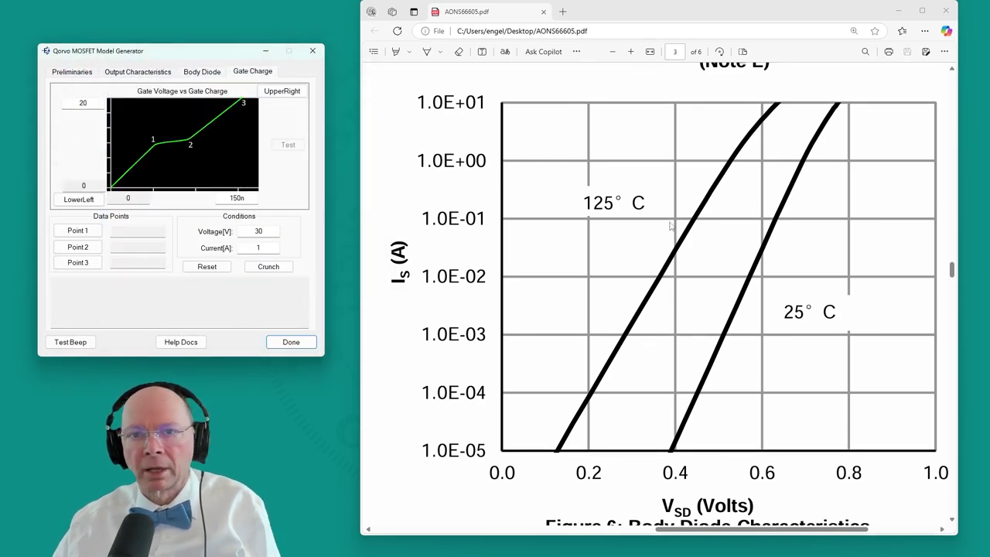
scroll(694, 247, "down", 3)
scroll(694, 246, "down", 2)
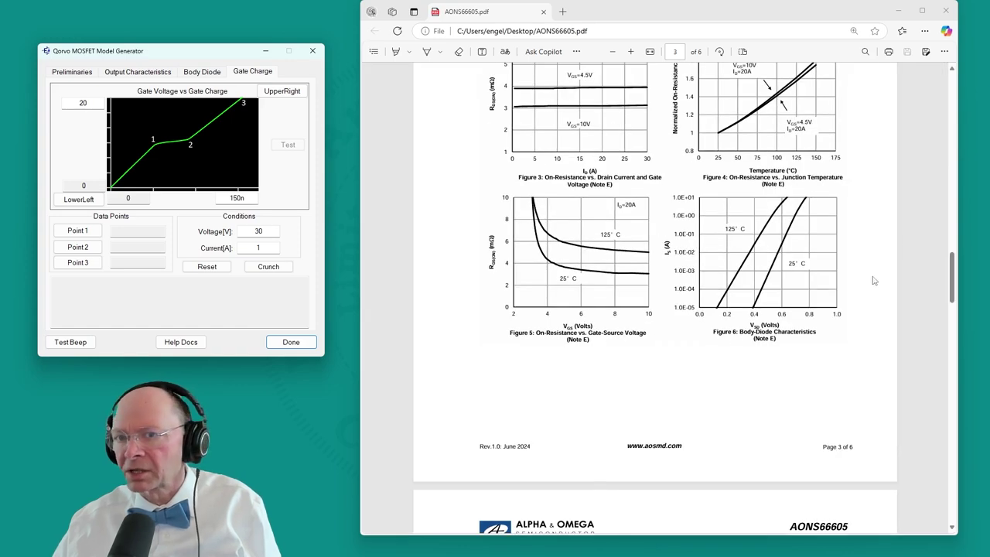
left_click_drag(953, 288, 954, 323)
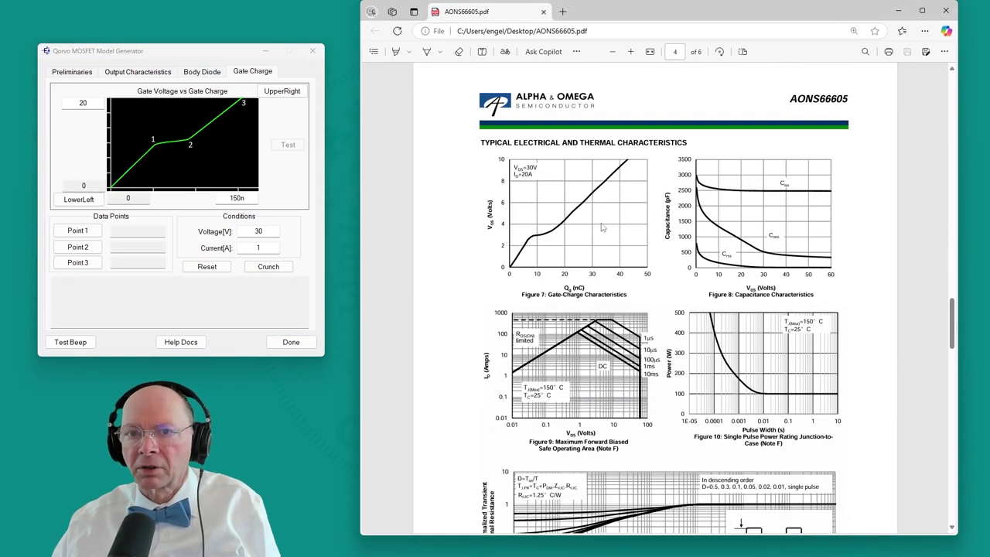
scroll(597, 223, "up", 4)
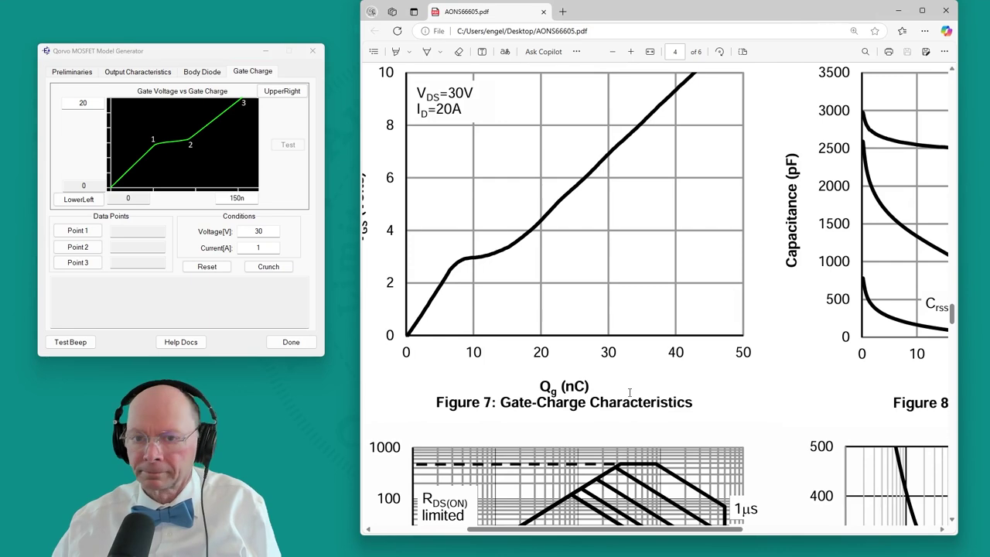
left_click_drag(613, 531, 602, 531)
scroll(648, 270, "up", 1)
scroll(648, 271, "left", 1)
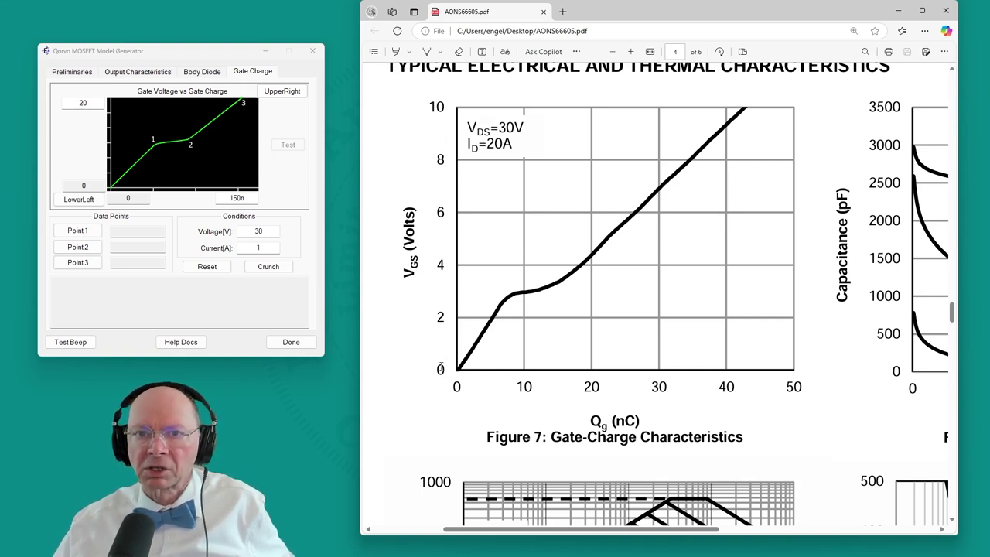
Set the gate-charge axes to 10 V and 50n and calibrate corners to Figure 7
left_click(106, 104)
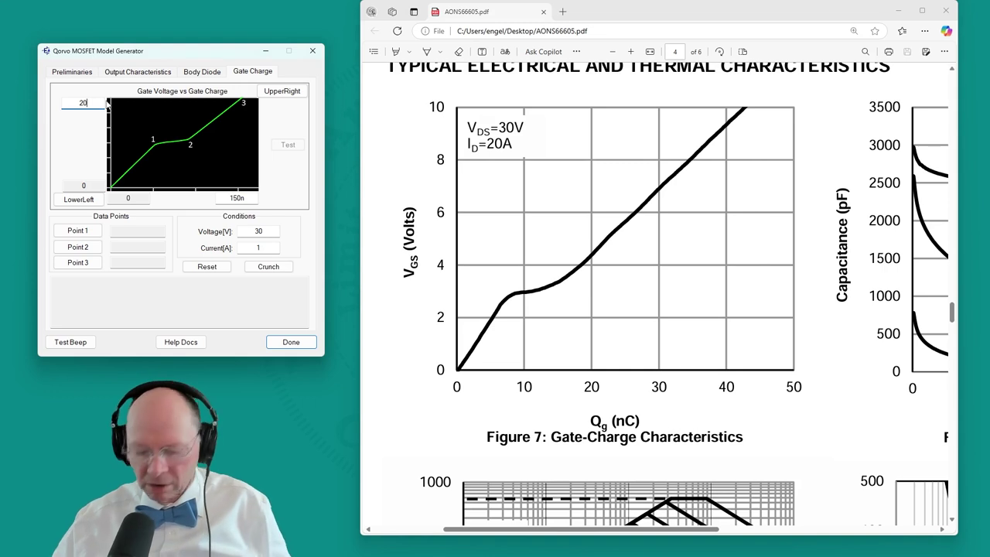
key("BackSpace")
key("BackSpace")
type("10")
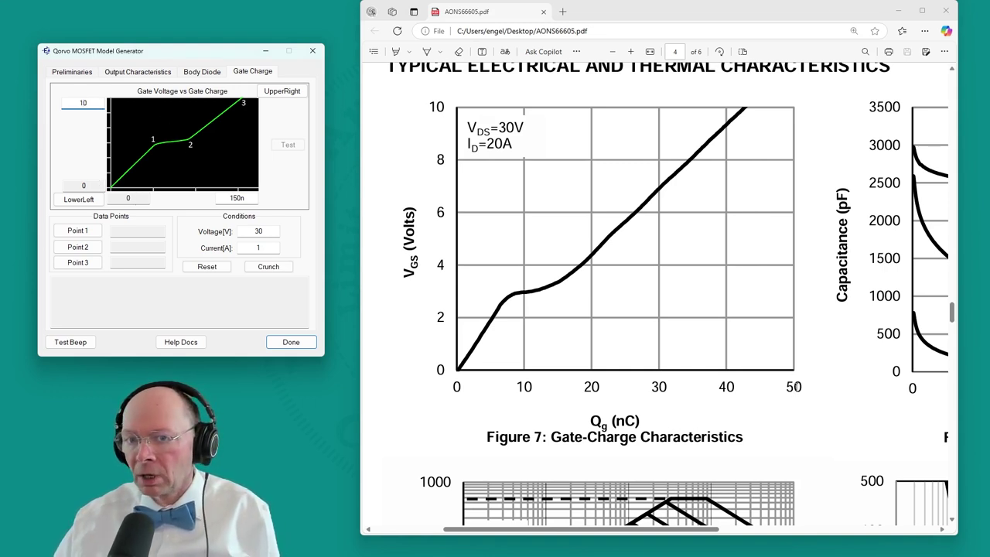
left_click(251, 200)
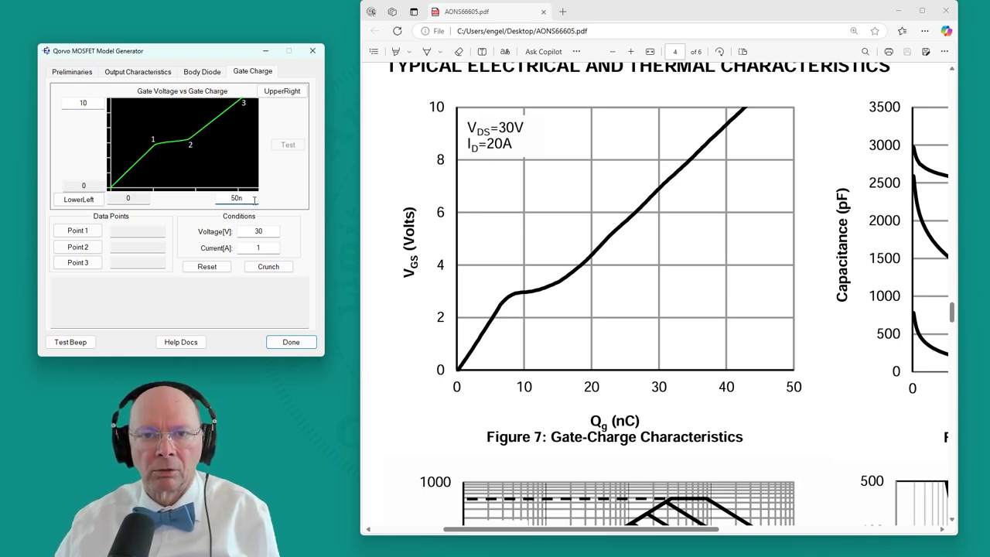
left_click(99, 199)
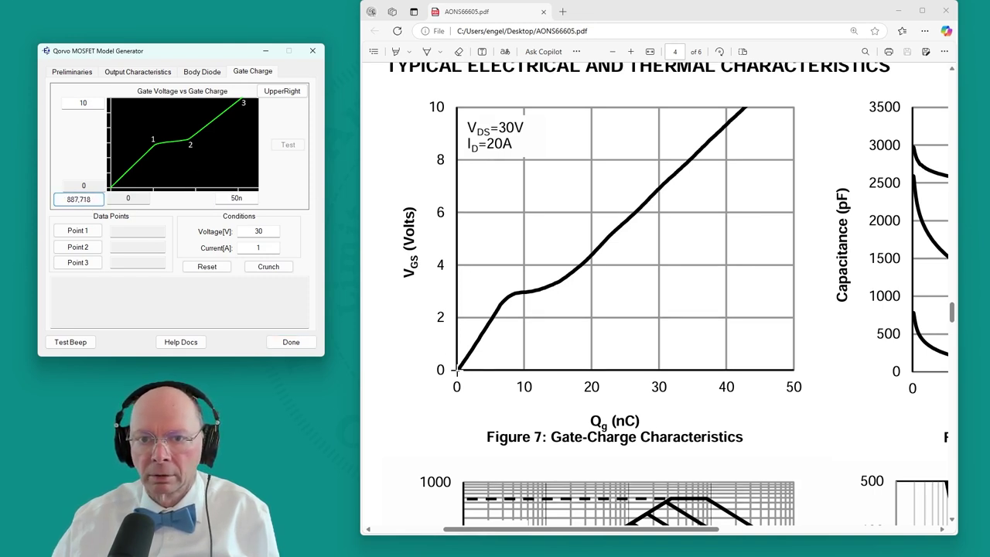
left_click(458, 369)
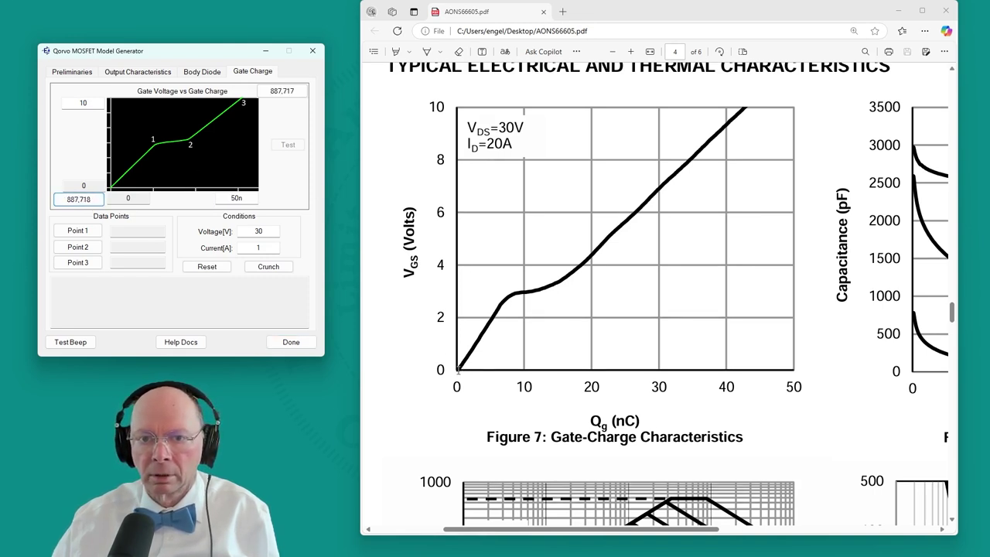
left_click(796, 113)
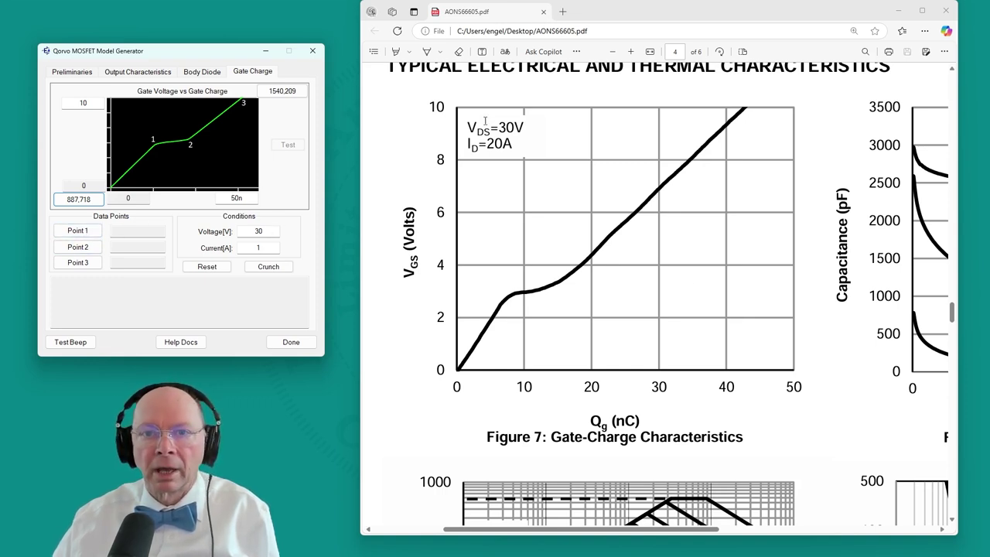
Set the gate-charge test current to 20 A
left_click(265, 246)
key("BackSpace")
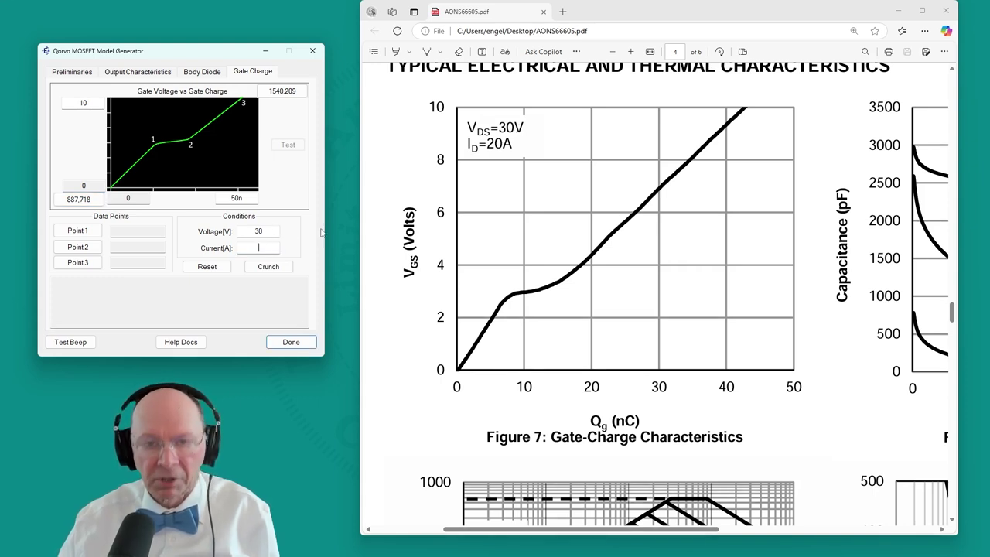
type("20")
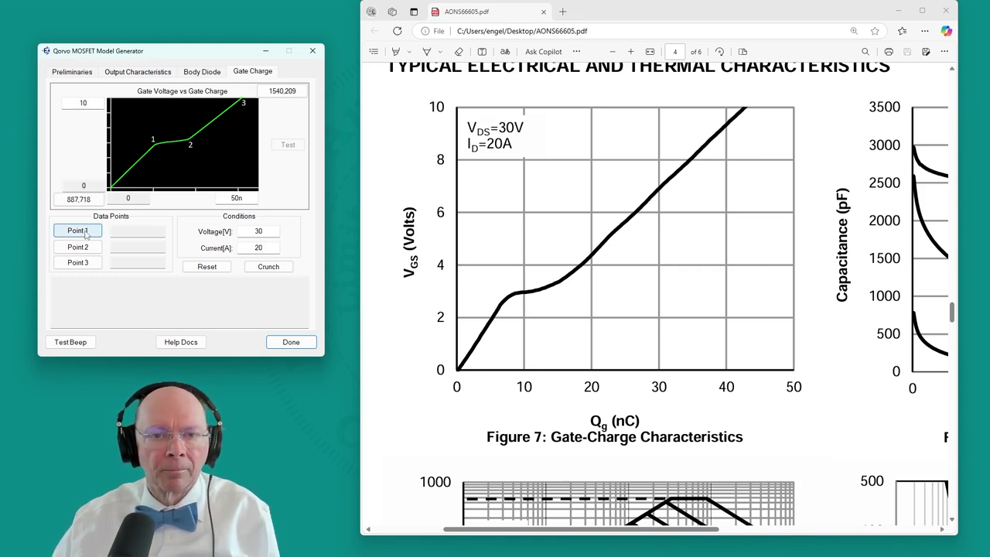
Mark gate-charge points at 7.43nC/2.89V, 14nC/3.1V and 42.6nC/10V on Figure 7
left_click(272, 231)
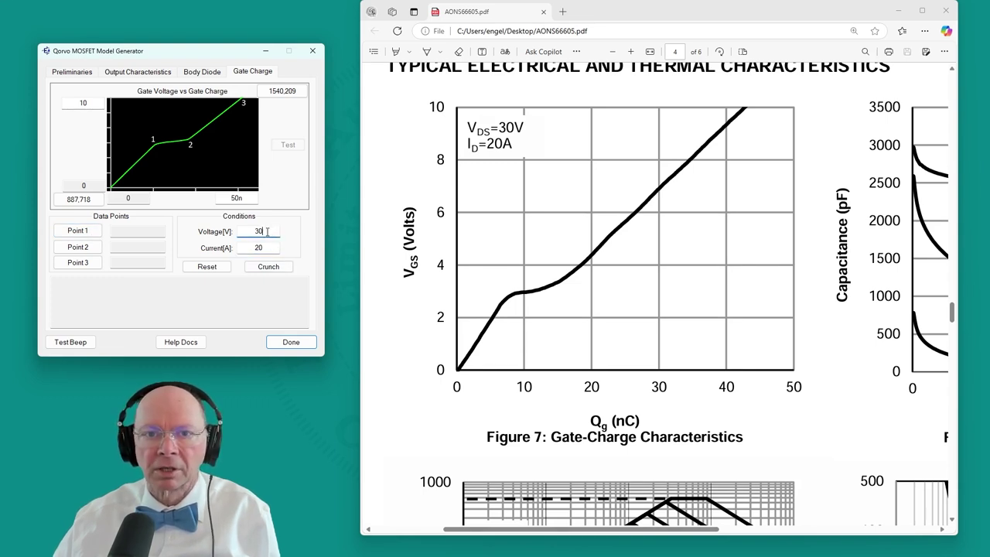
left_click(89, 233)
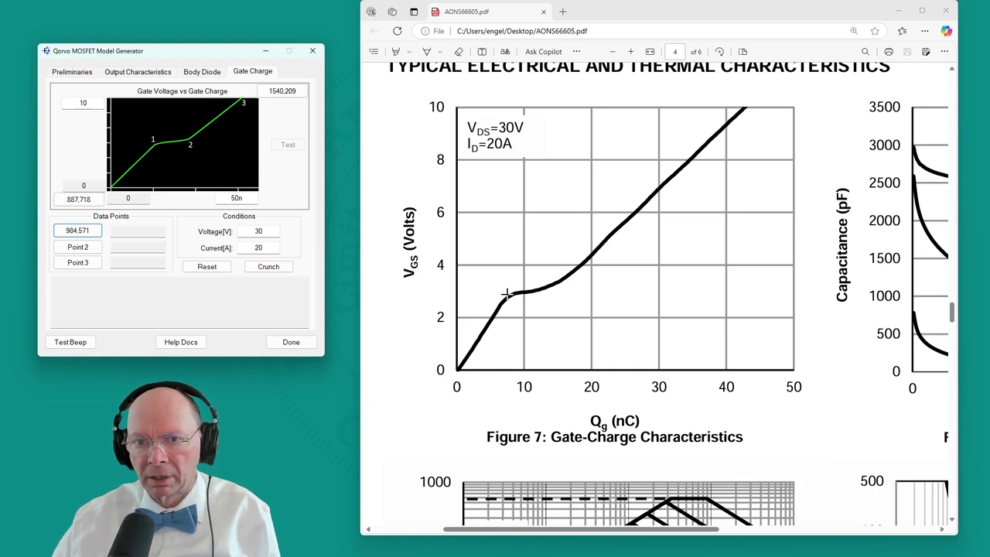
left_click(507, 294)
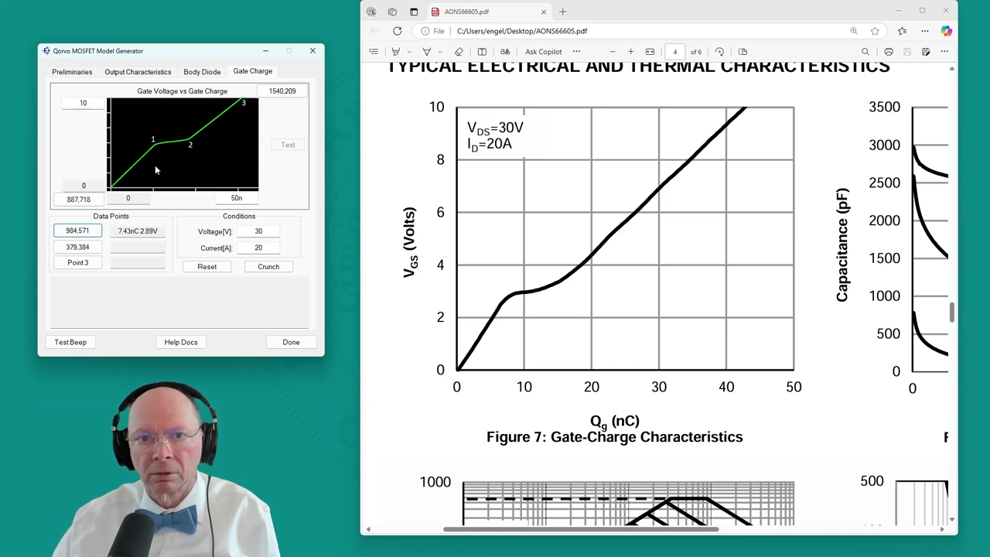
left_click(552, 289)
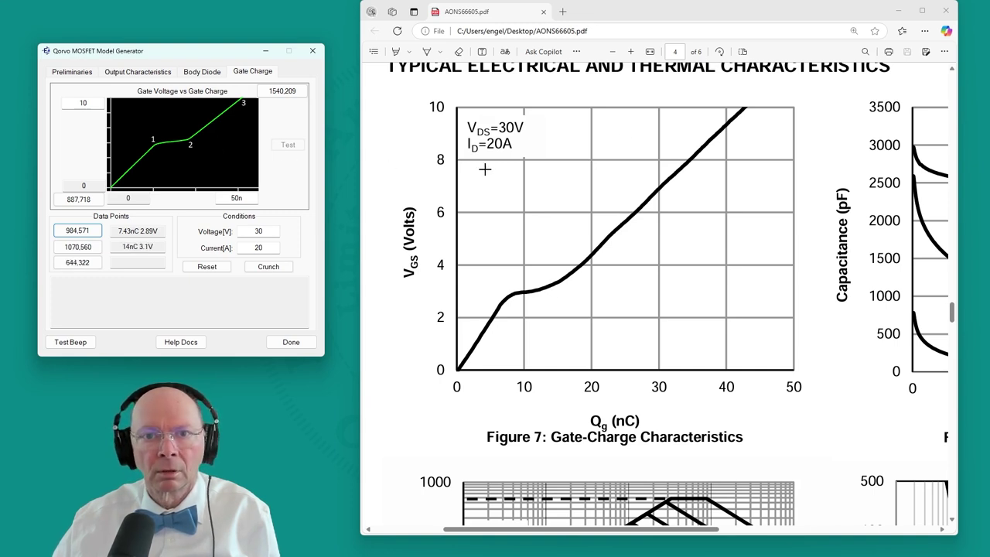
left_click(743, 108)
Fit the gate-charge model (Cgs=2.51n, Cgdmax=1.63n), run the QSPICE test, then close its windows
left_click(269, 266)
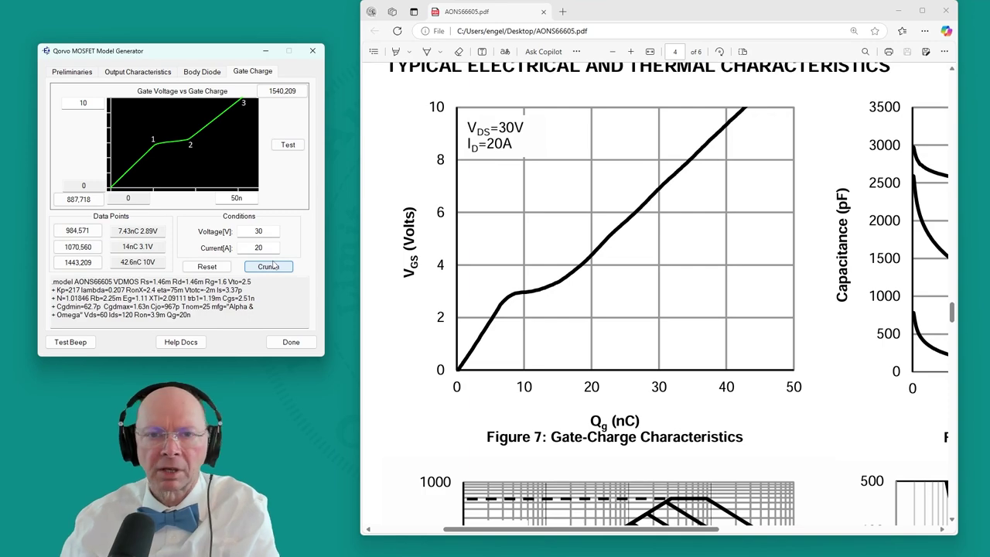
left_click(288, 146)
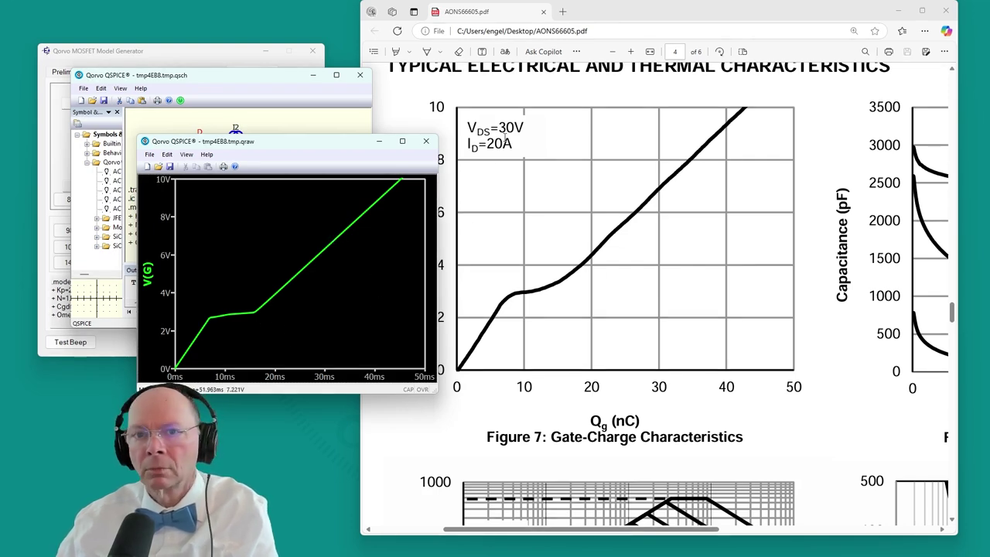
left_click(425, 141)
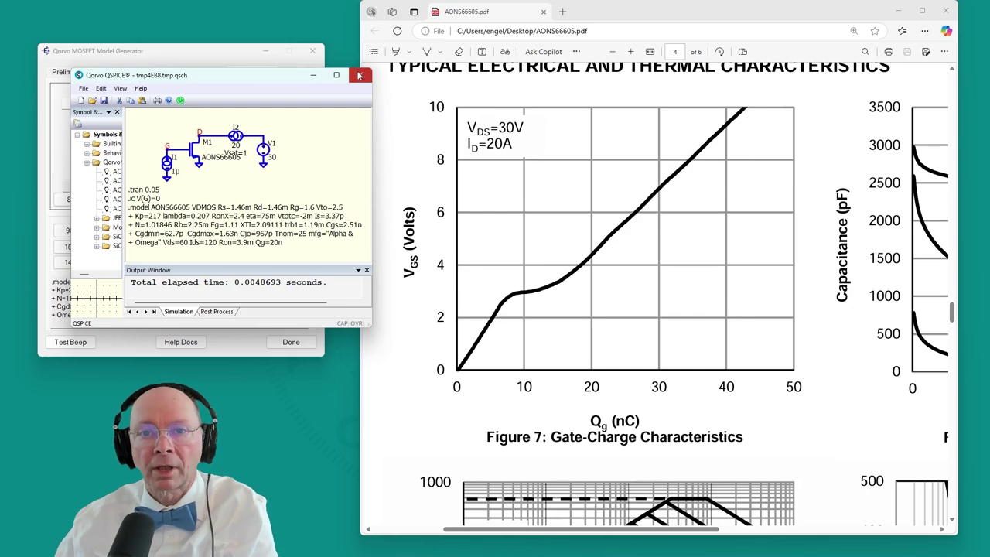
left_click(359, 74)
Close the PDF, then paste the copied AONS66605 model into a new QSPICE schematic as auto-generated symbol M1
left_click(945, 11)
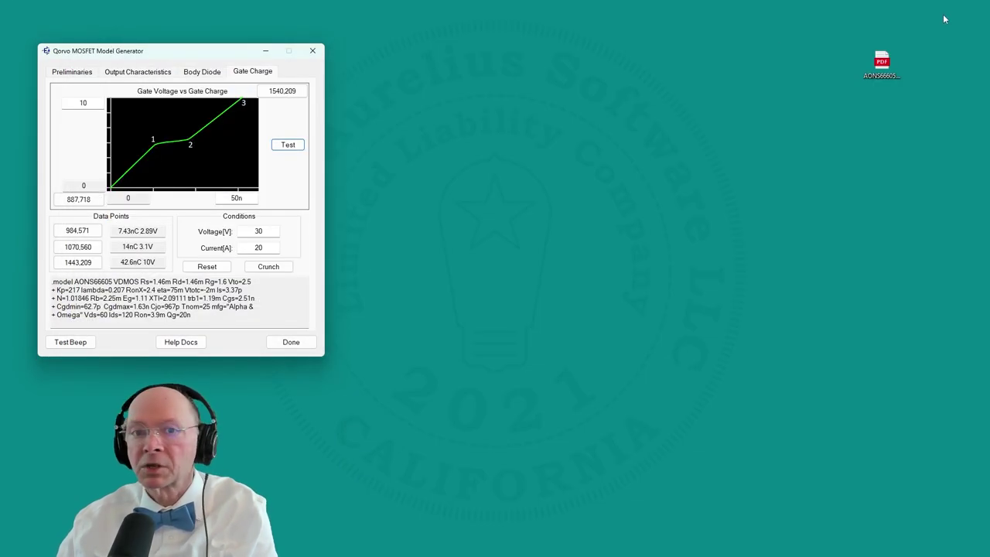
left_click_drag(226, 50, 564, 26)
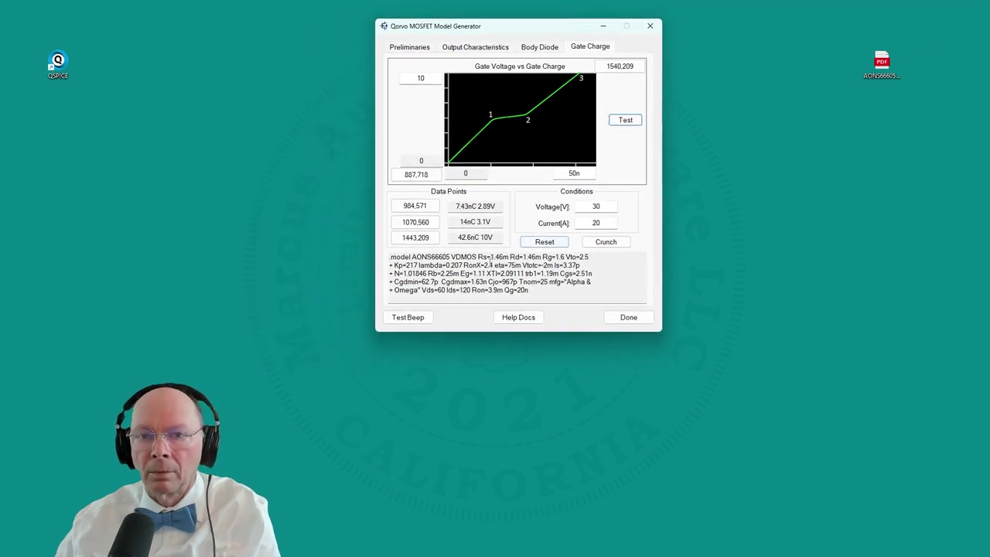
double_click(59, 64)
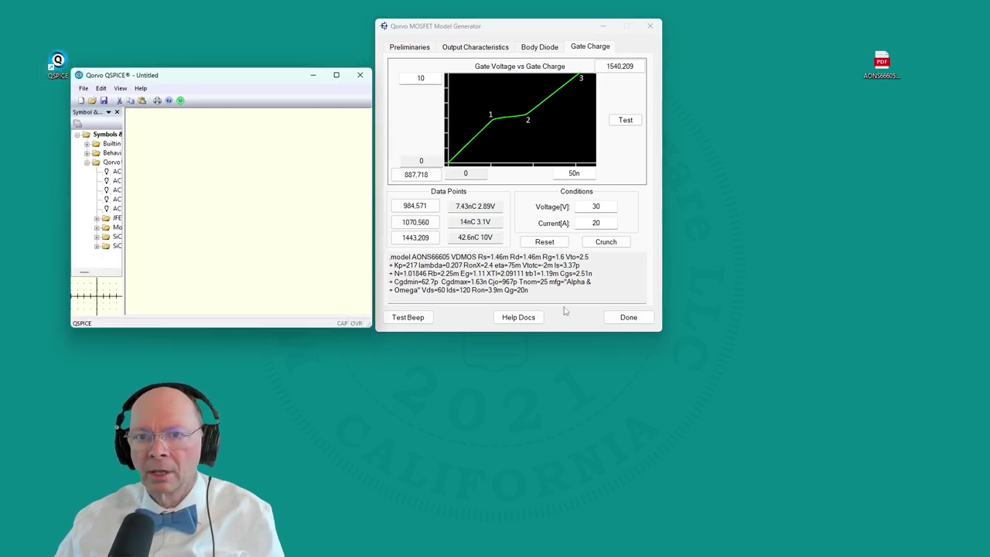
left_click_drag(540, 292, 343, 250)
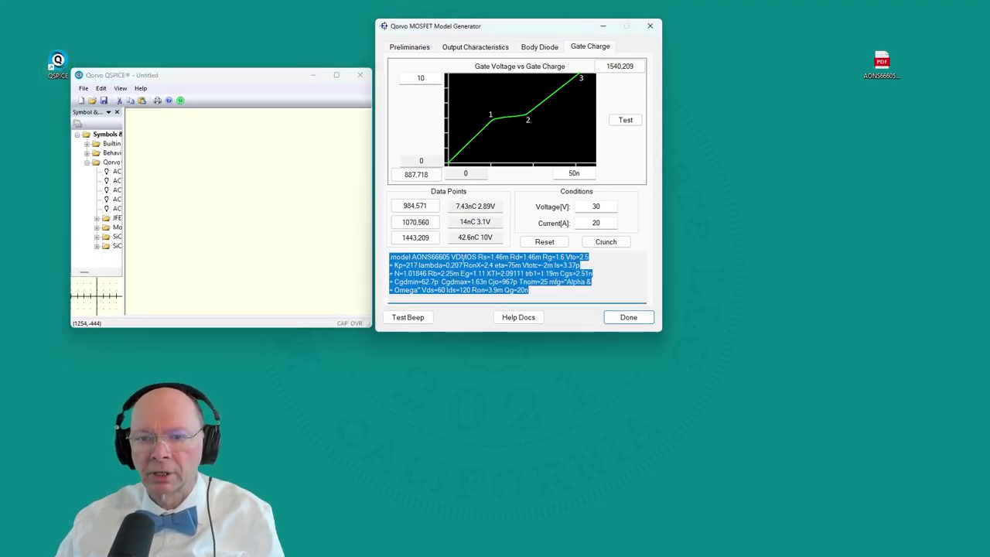
left_click(232, 204)
key("ctrl+v")
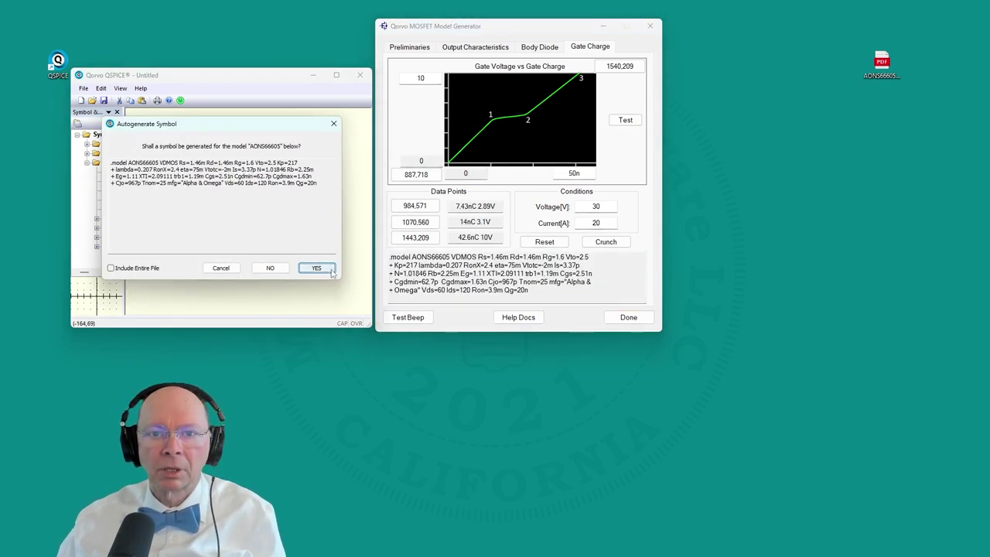
left_click(317, 268)
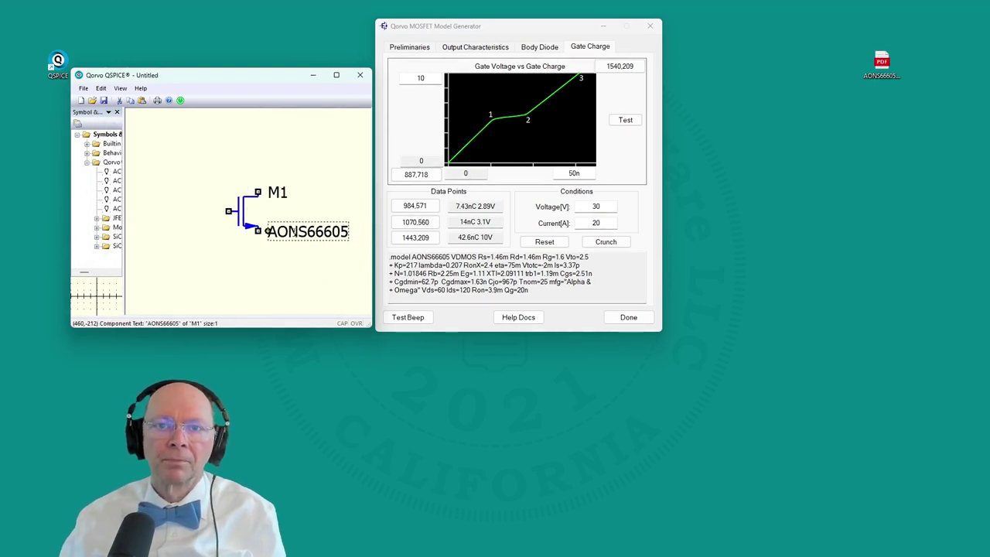